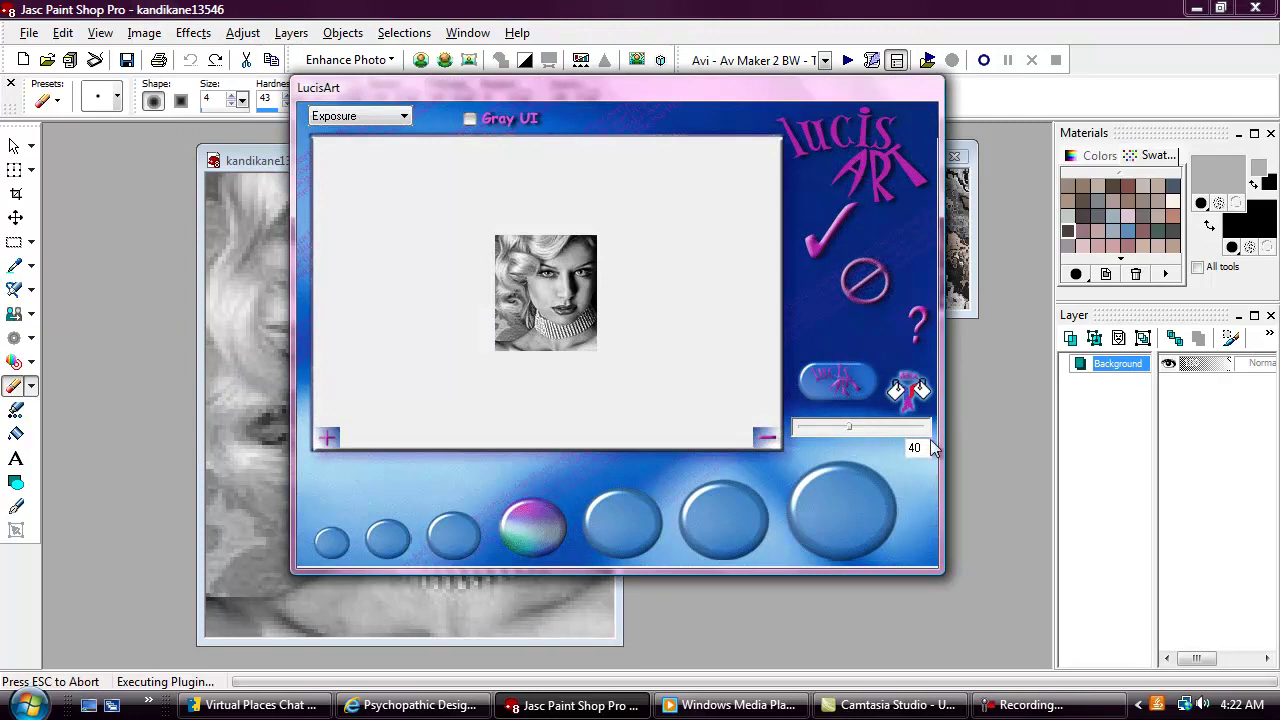
- Apply the LucisArt Exposure effect at 40 to the portrait and duplicate its Background layer
click(818, 241)
click(1175, 340)
- Apply Blur More to the original Background layer beneath the copy
click(1130, 384)
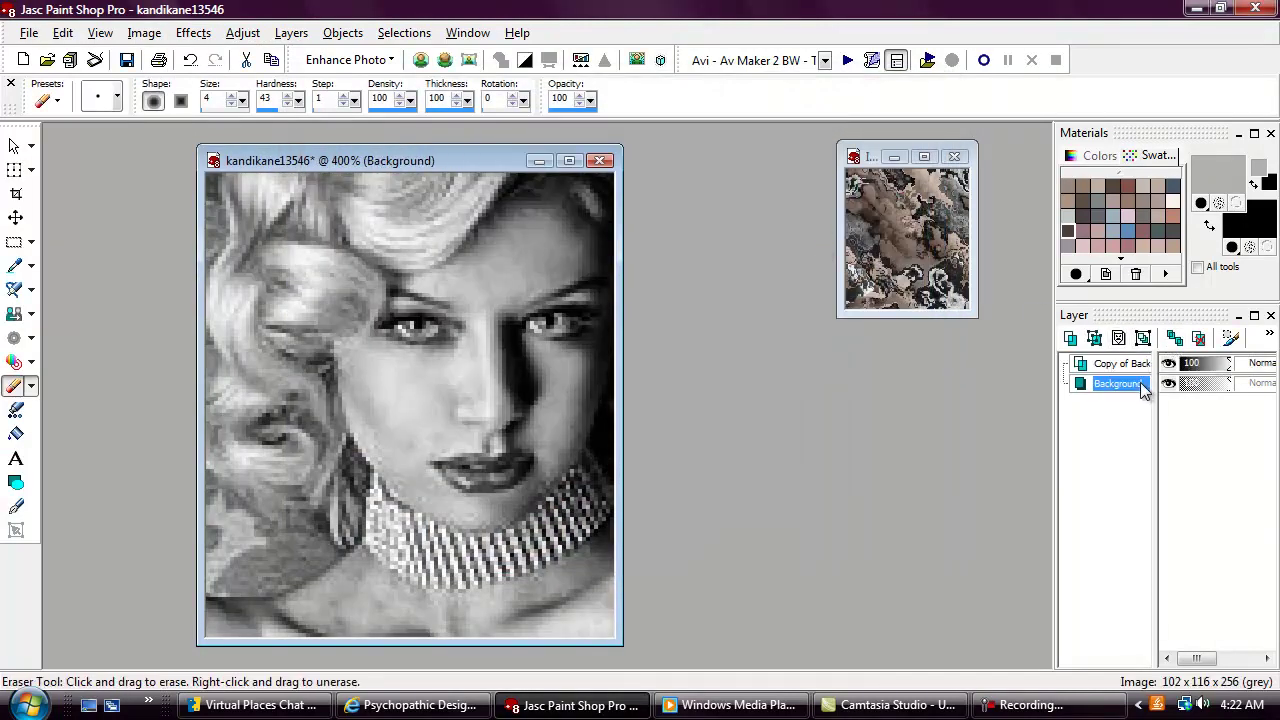
click(243, 33)
mouse_move(262, 174)
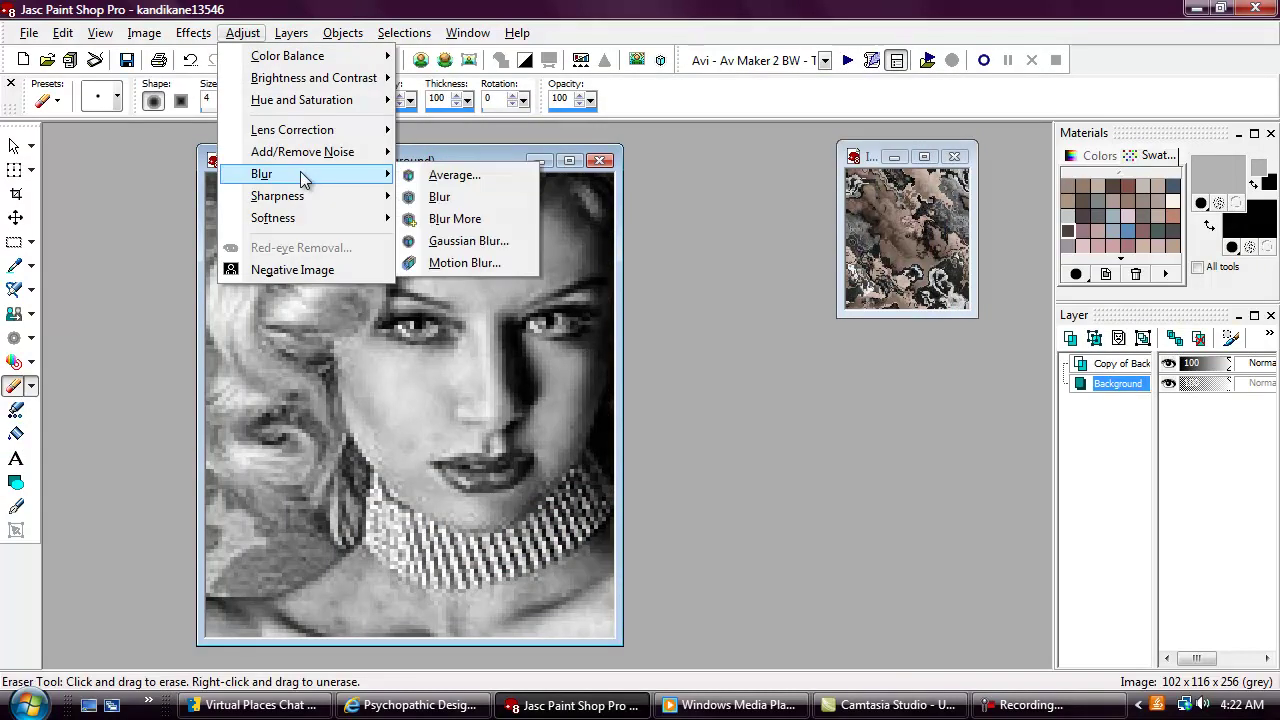
click(482, 218)
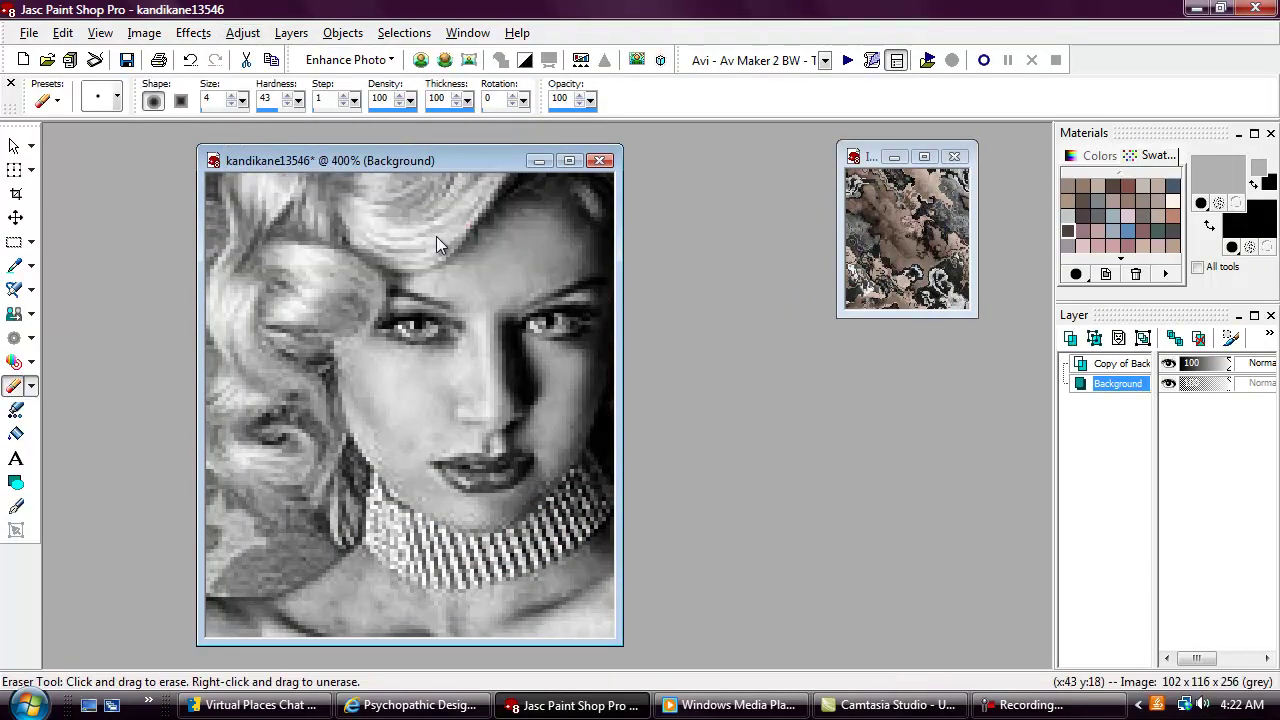
- Erase the facial skin on the copied layer with the Eraser at size 6, leaving the eyes, lips and hair sharp
click(1120, 366)
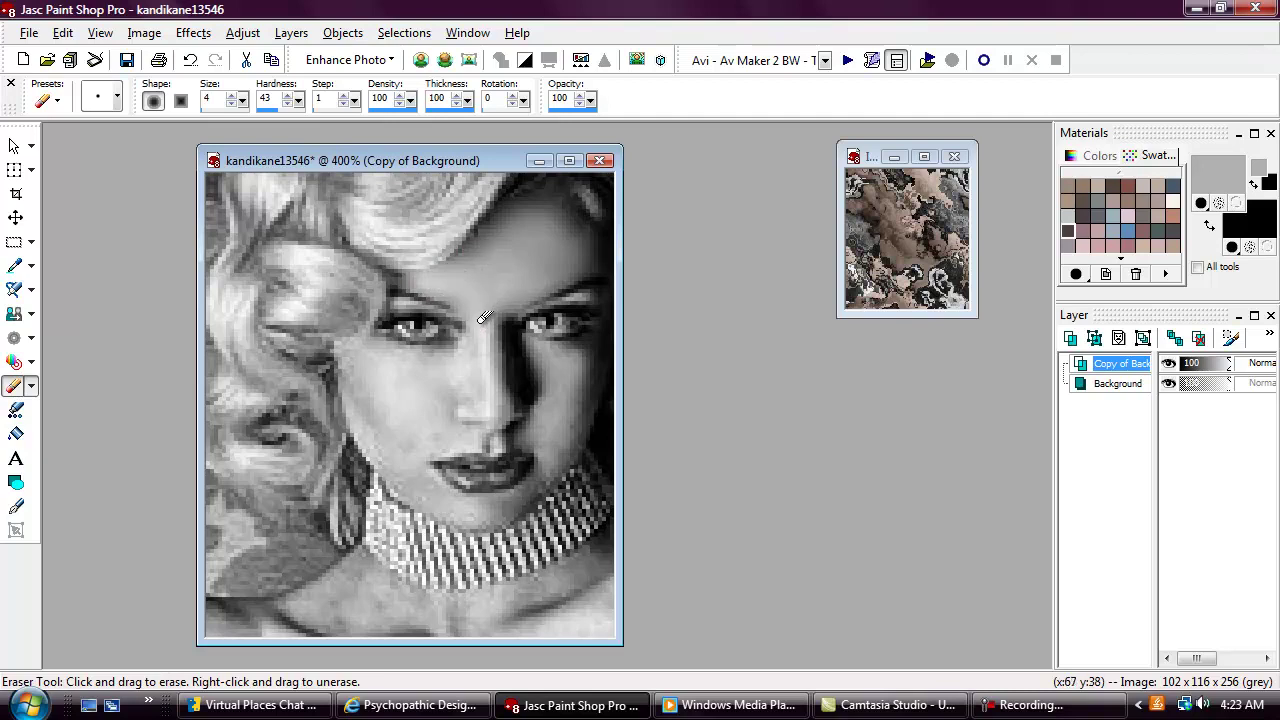
scroll(396, 294, up, 2)
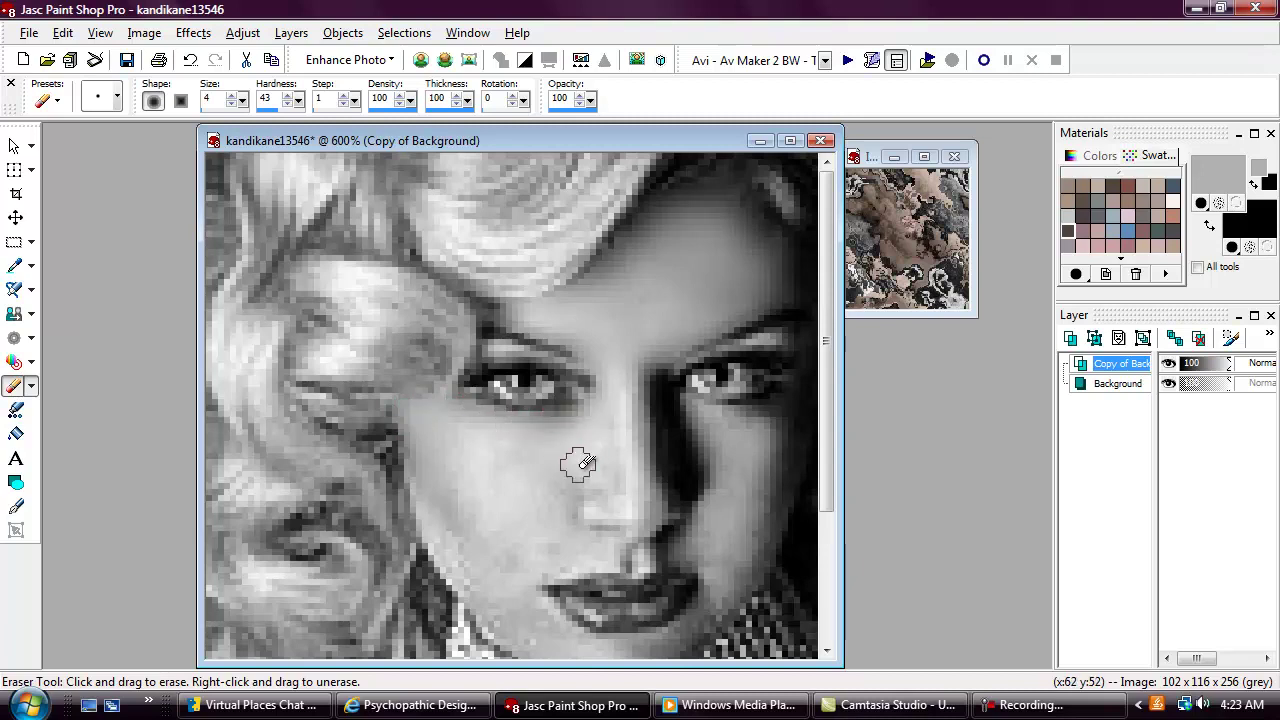
scroll(418, 497, up, 1)
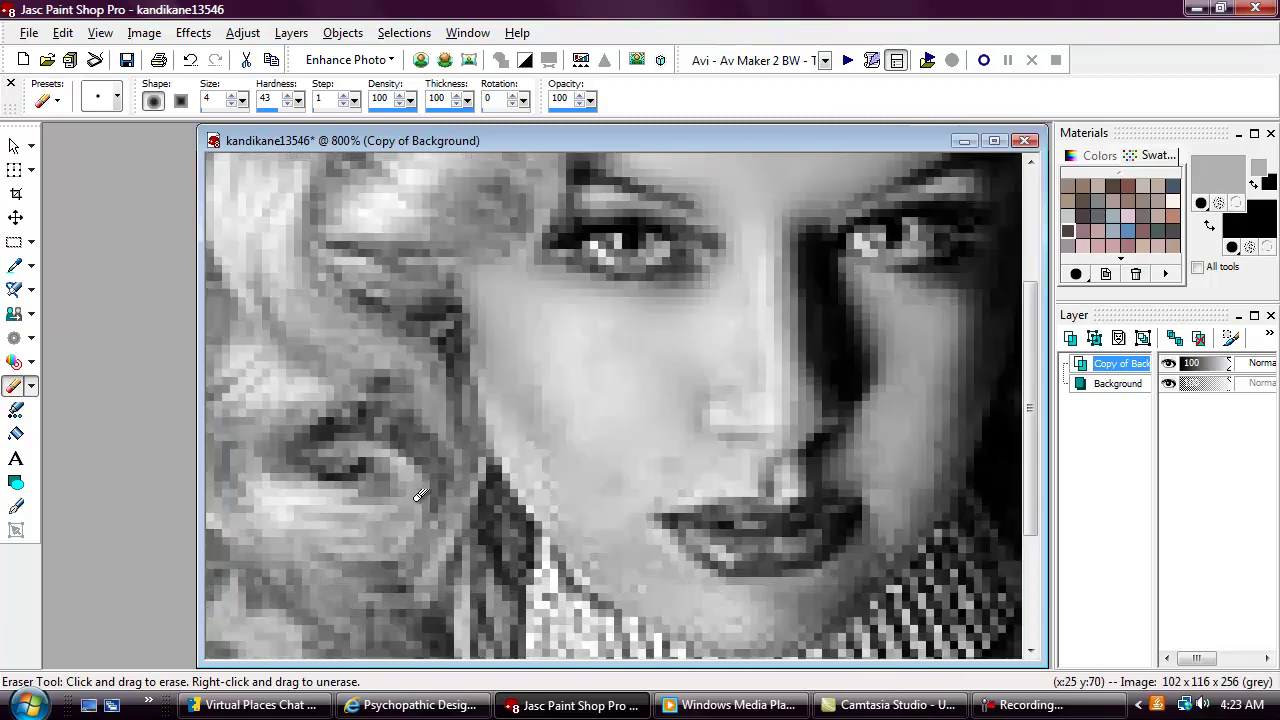
click(233, 99)
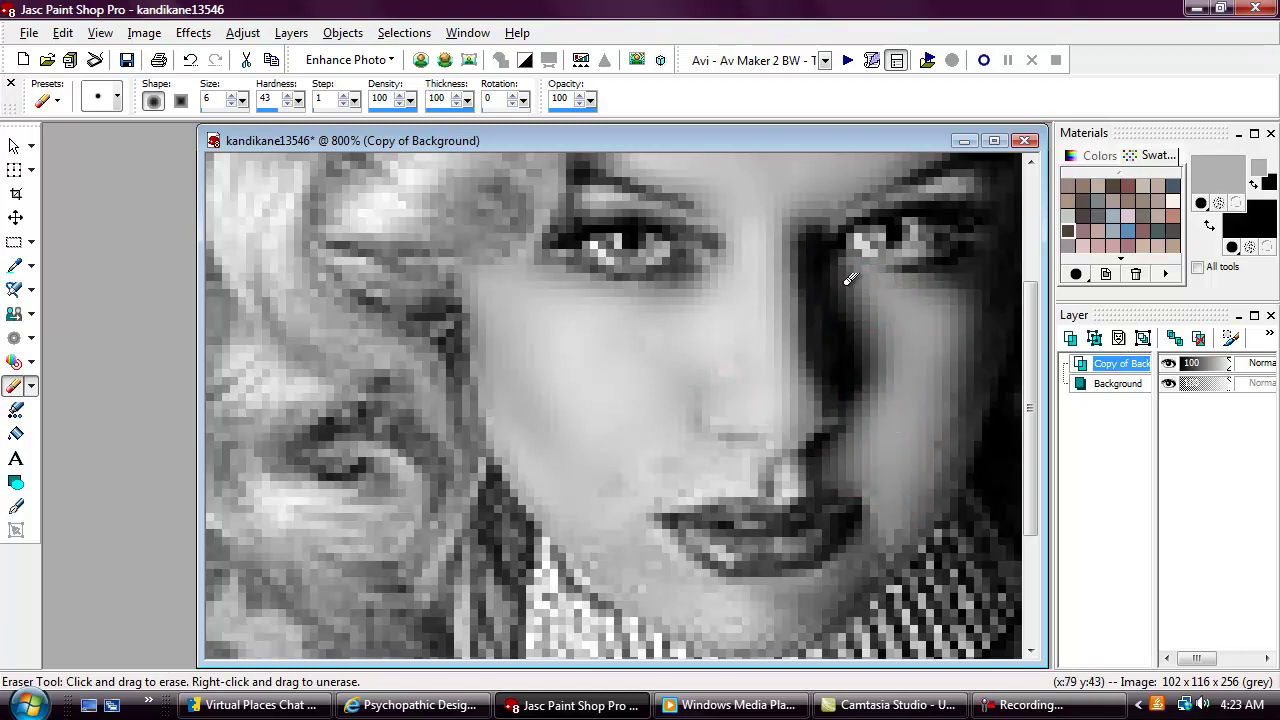
scroll(860, 286, down, 1)
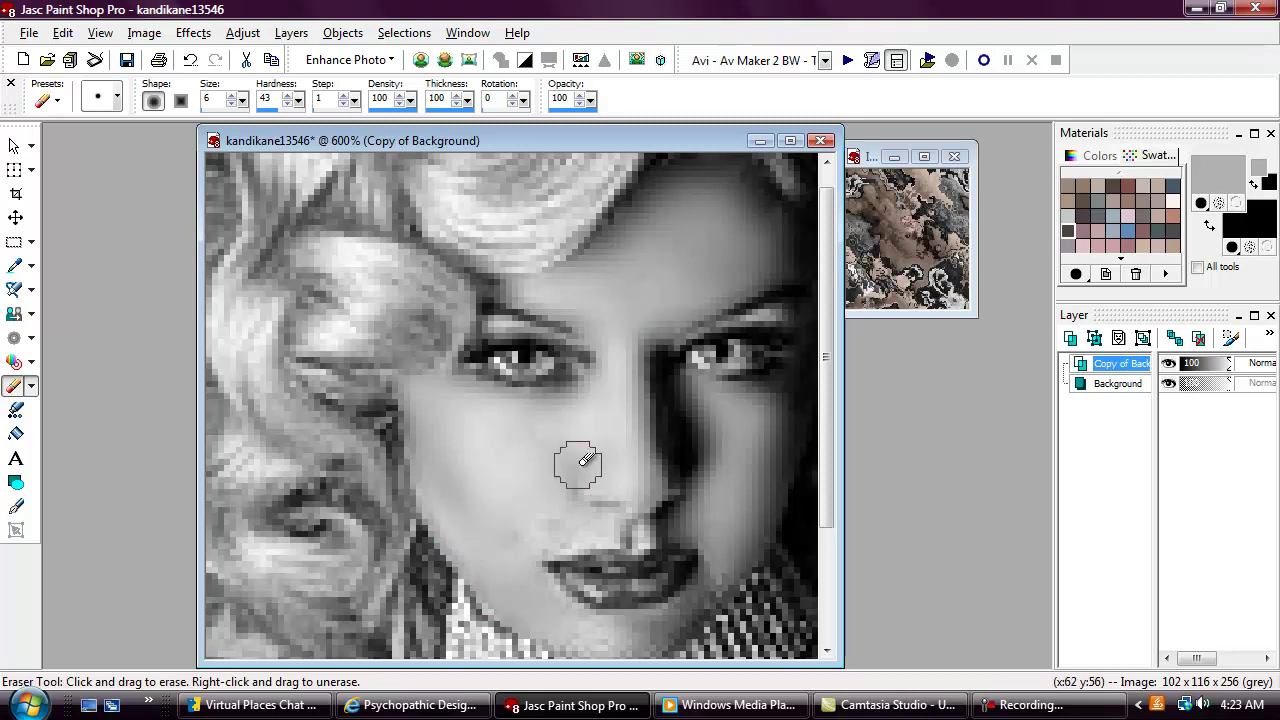
- Erase the remaining small facial skin areas on the copied layer with the Eraser at size 3
scroll(240, 100, down, 5)
text(3)
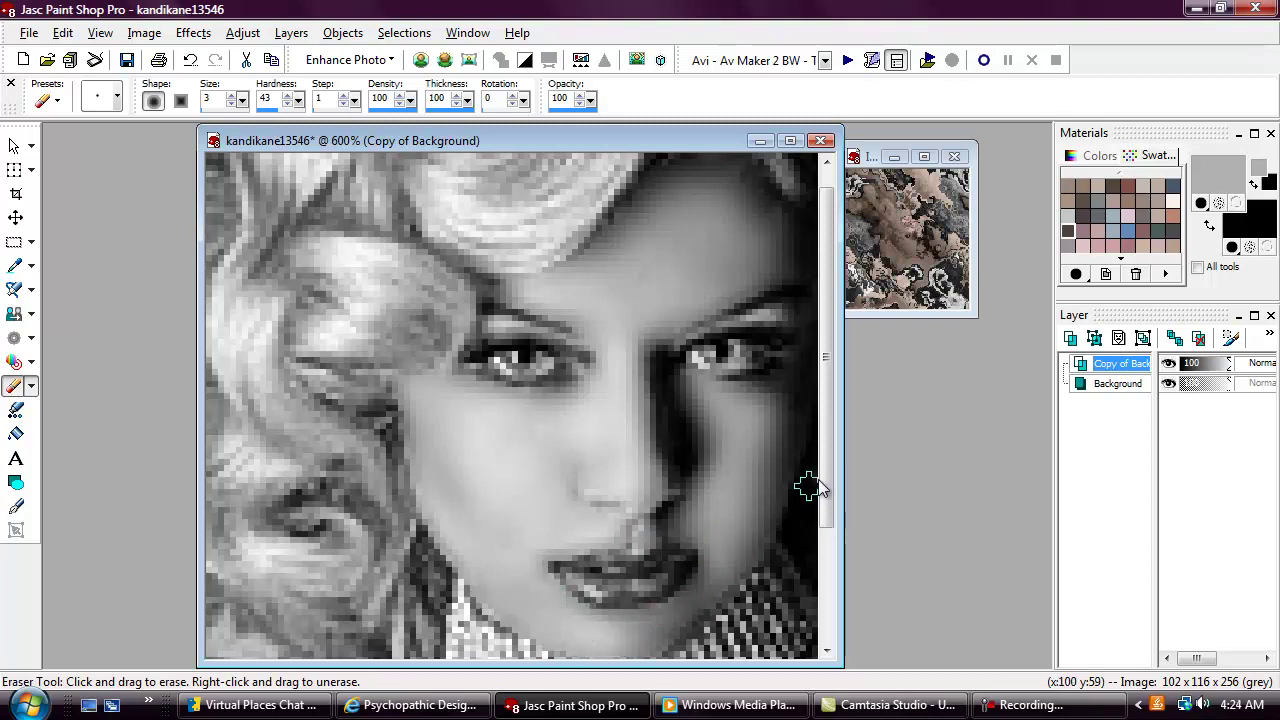
- Erase the shoulder and chest skin below the necklace on the copied layer with the Eraser at size 8
scroll(808, 488, down, 5)
click(242, 95)
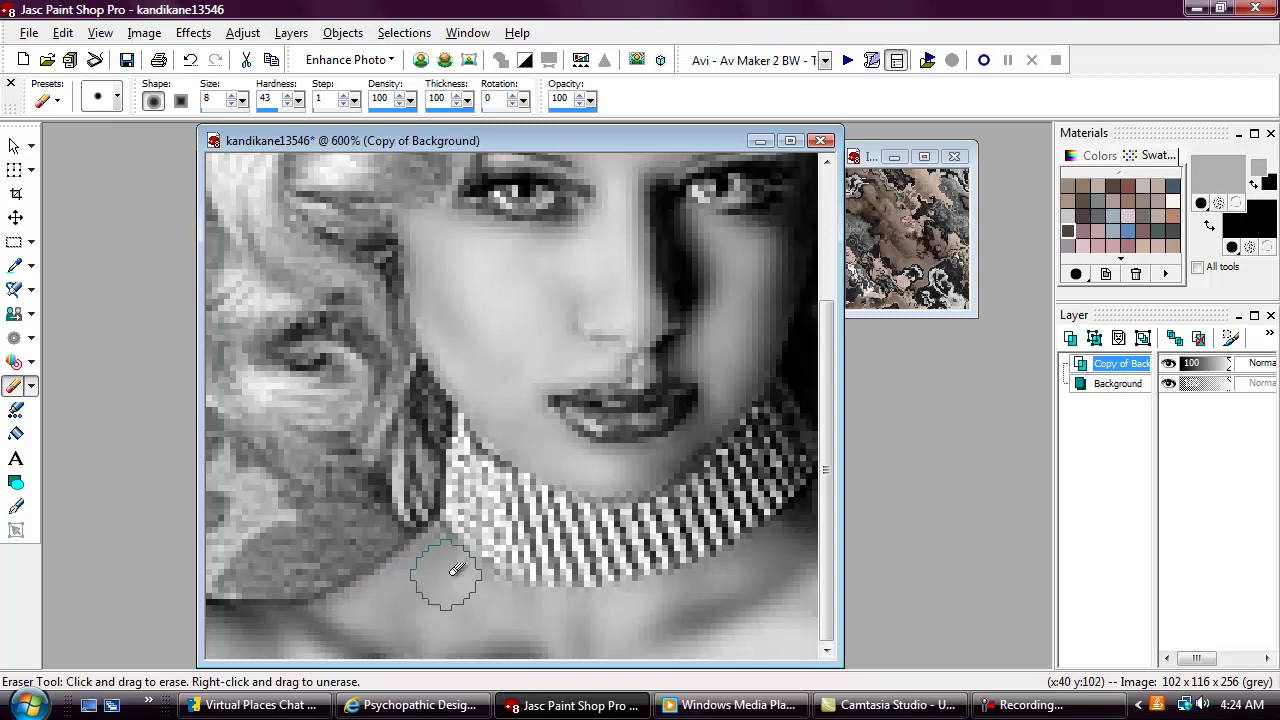
scroll(471, 586, down, 3)
scroll(492, 583, down, 1)
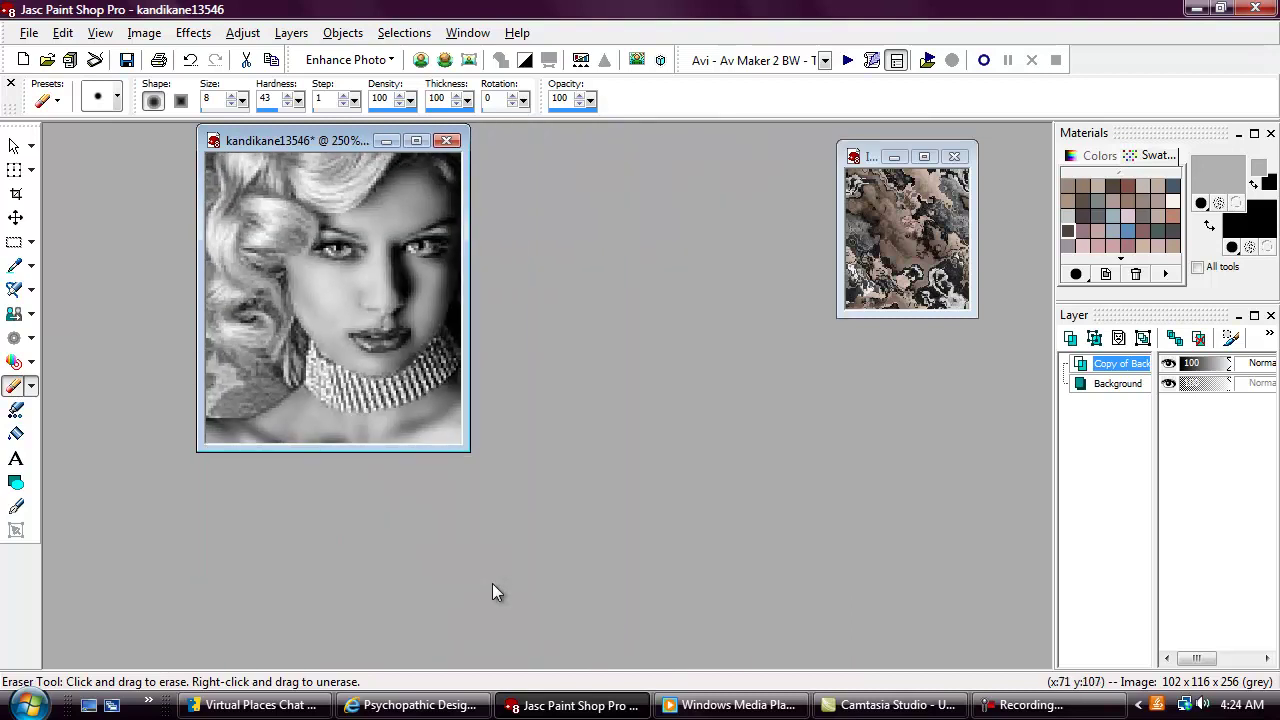
scroll(492, 583, up, 1)
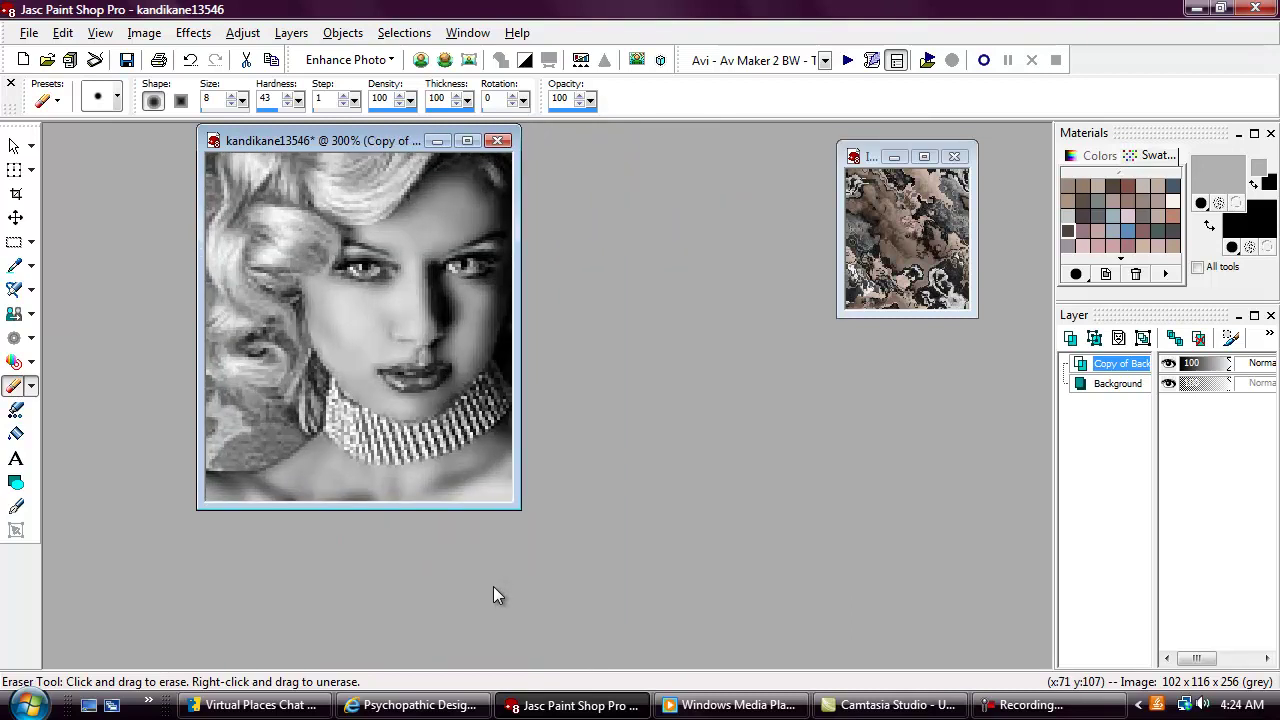
- Merge the copied layer and the blurred layer into a single Background layer
right_click(1140, 368)
mouse_move(1106, 294)
click(915, 318)
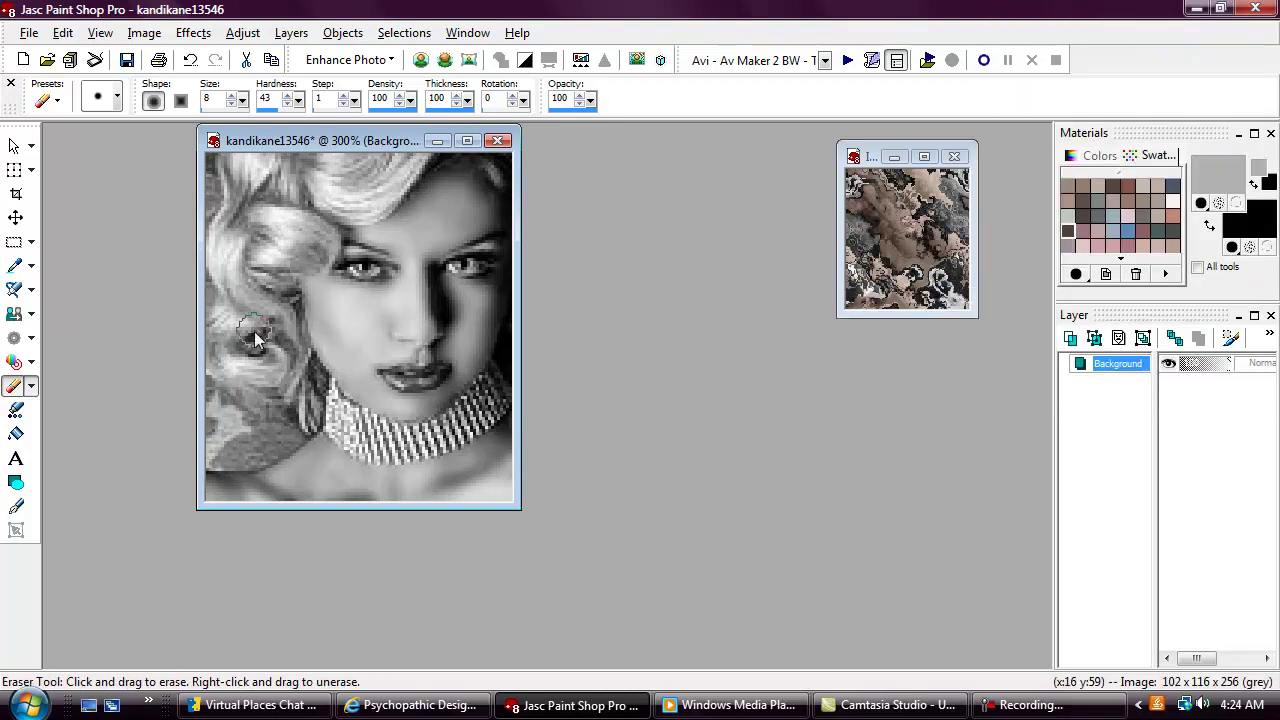
- Ready the Change To Target brush on the image in 16 million colors and set its foreground color to #af9685
click(14, 362)
click(316, 302)
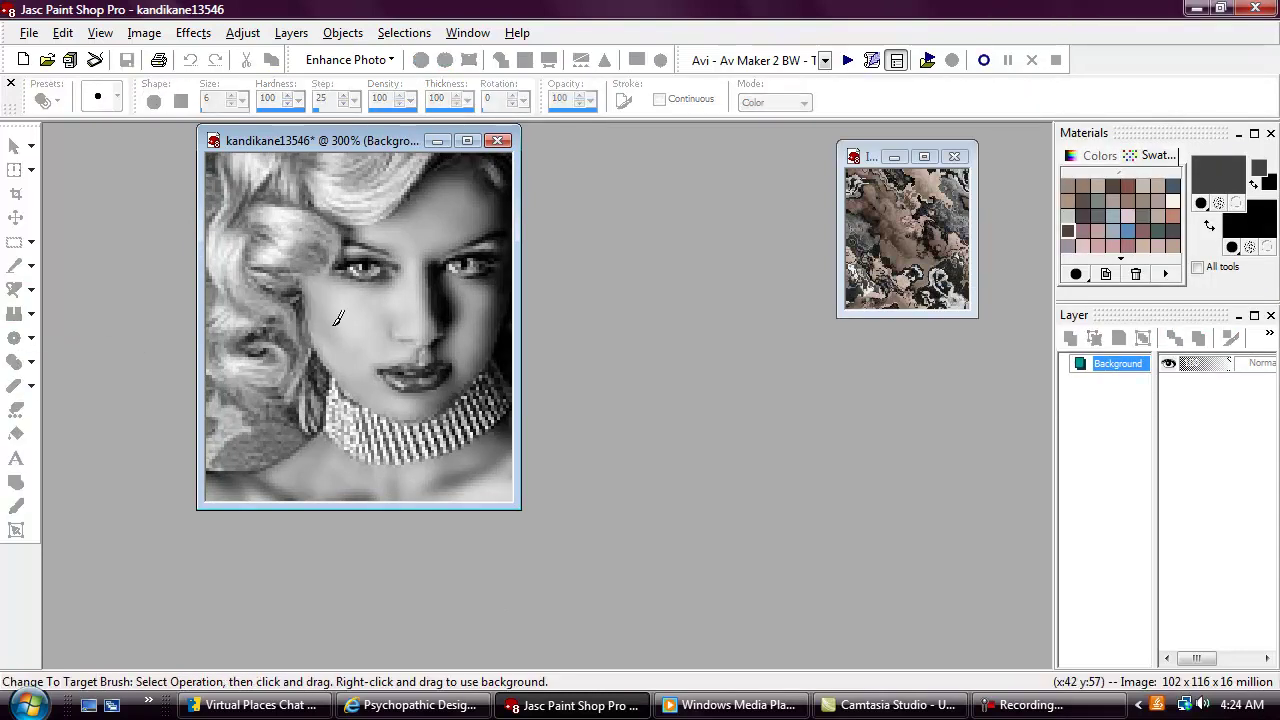
click(1226, 162)
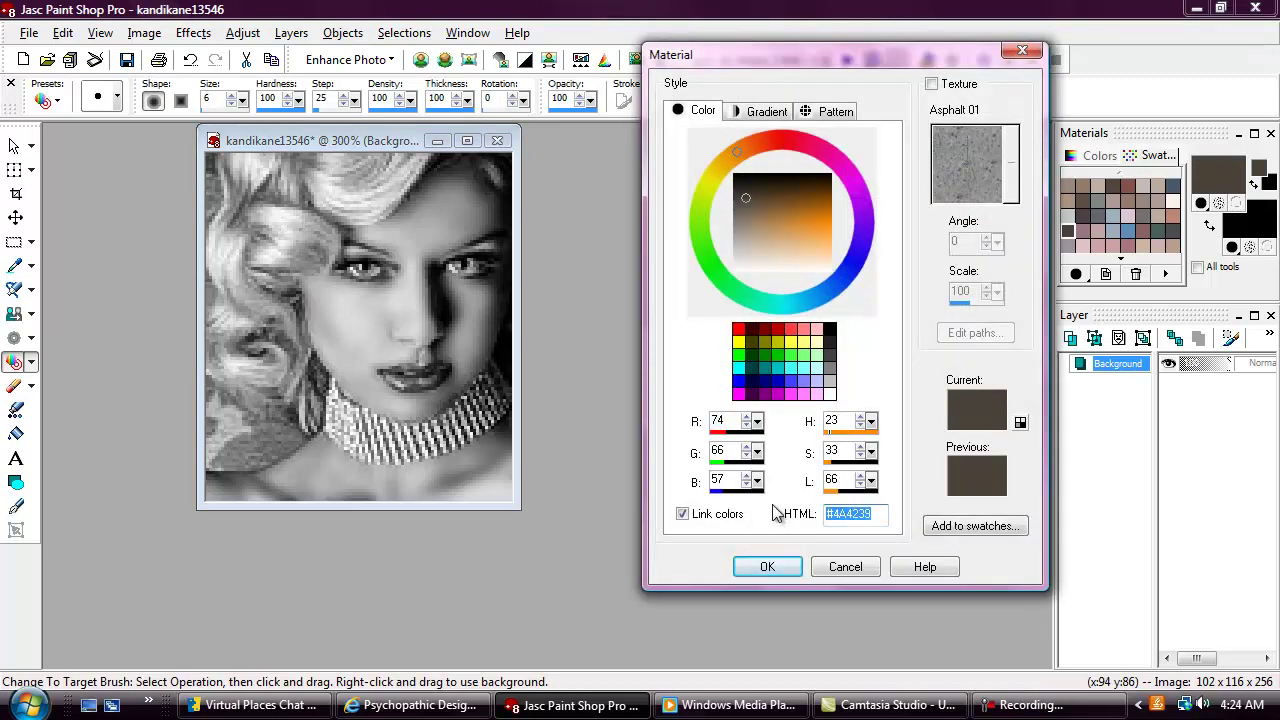
text(a)
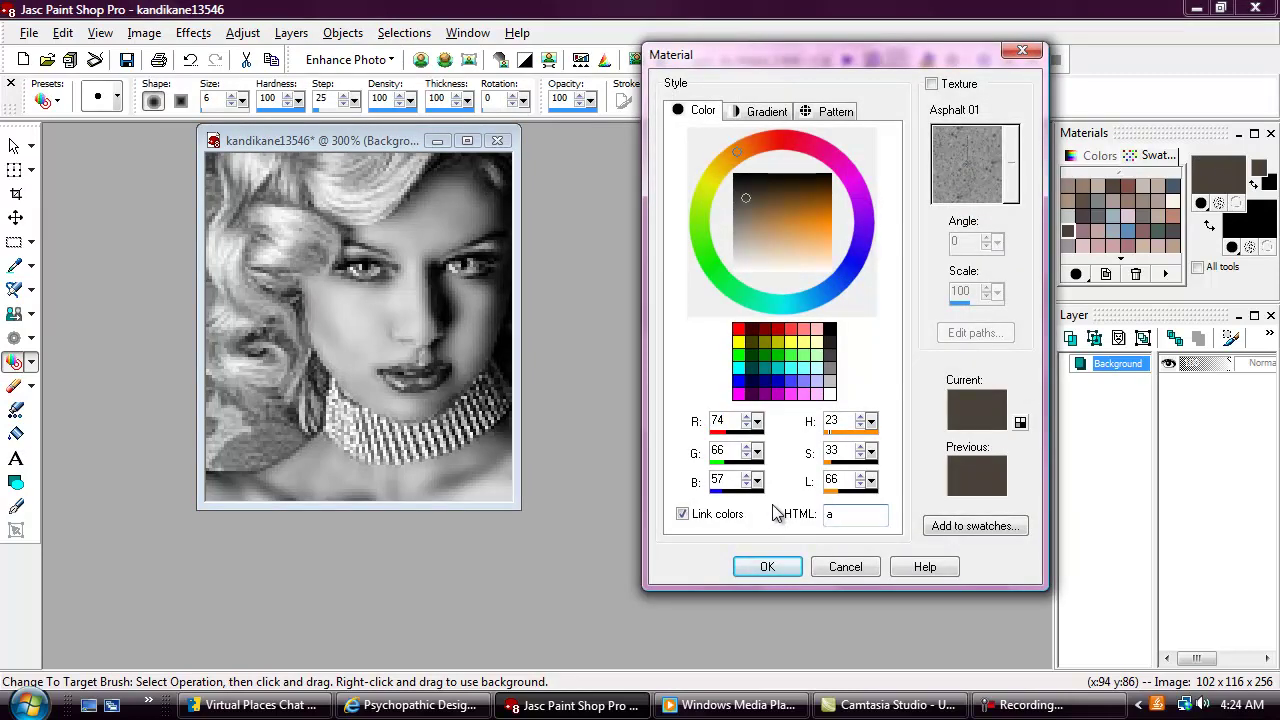
text(f9685)
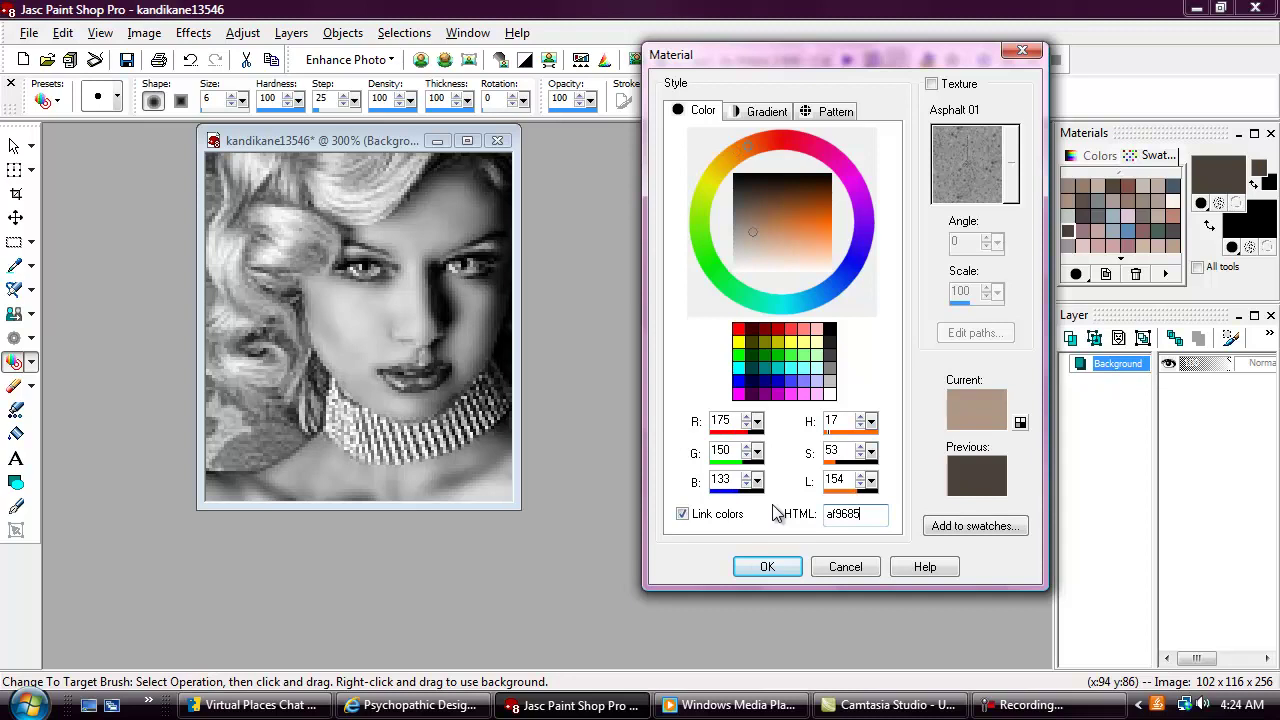
click(766, 567)
- Tint the face, neck and shoulder skin with the Change To Target brush in Color mode, using sizes 6 and 14
scroll(503, 271, up, 1)
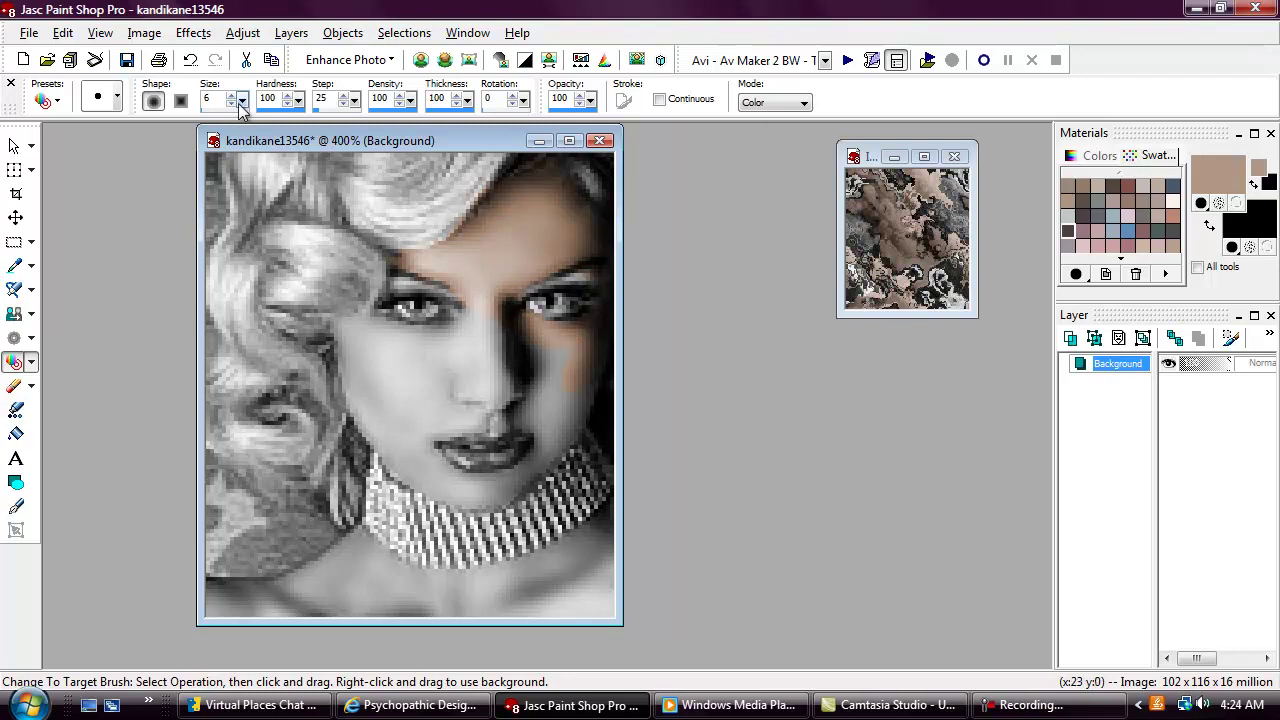
text(14)
mouse_move(366, 337)
mouse_down()
mouse_move(458, 343)
mouse_move(486, 313)
mouse_move(463, 357)
mouse_move(544, 421)
mouse_move(536, 378)
mouse_move(563, 368)
mouse_move(558, 433)
mouse_move(510, 397)
mouse_move(487, 416)
mouse_move(416, 415)
mouse_move(409, 435)
mouse_move(393, 432)
mouse_move(362, 392)
mouse_move(437, 363)
mouse_move(406, 432)
mouse_move(463, 490)
mouse_move(506, 487)
mouse_move(539, 463)
mouse_move(563, 493)
mouse_move(558, 573)
mouse_move(590, 545)
mouse_move(589, 595)
mouse_move(585, 550)
mouse_move(370, 574)
mouse_move(370, 541)
mouse_up()
click(241, 104)
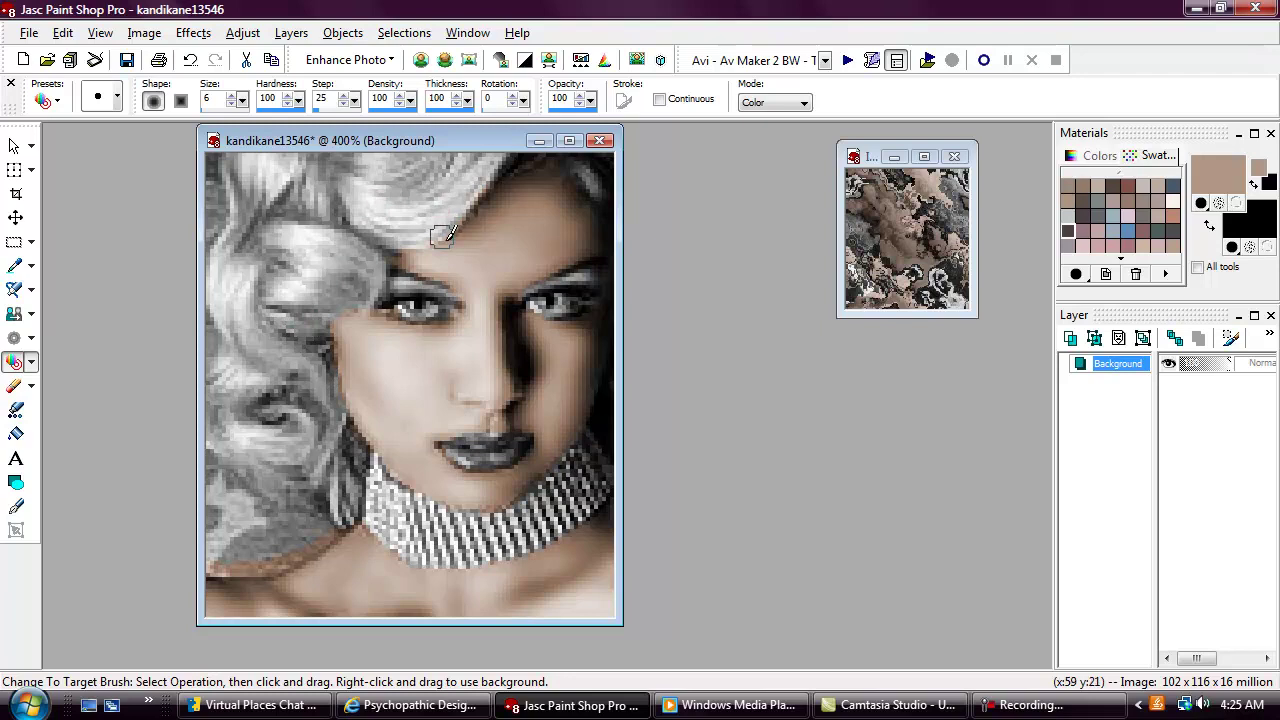
scroll(595, 280, down, 2)
scroll(596, 278, up, 2)
- Tint the hair with a dark brown swatch at brush size 18, and the necklace in dark brown at size 6
click(1113, 185)
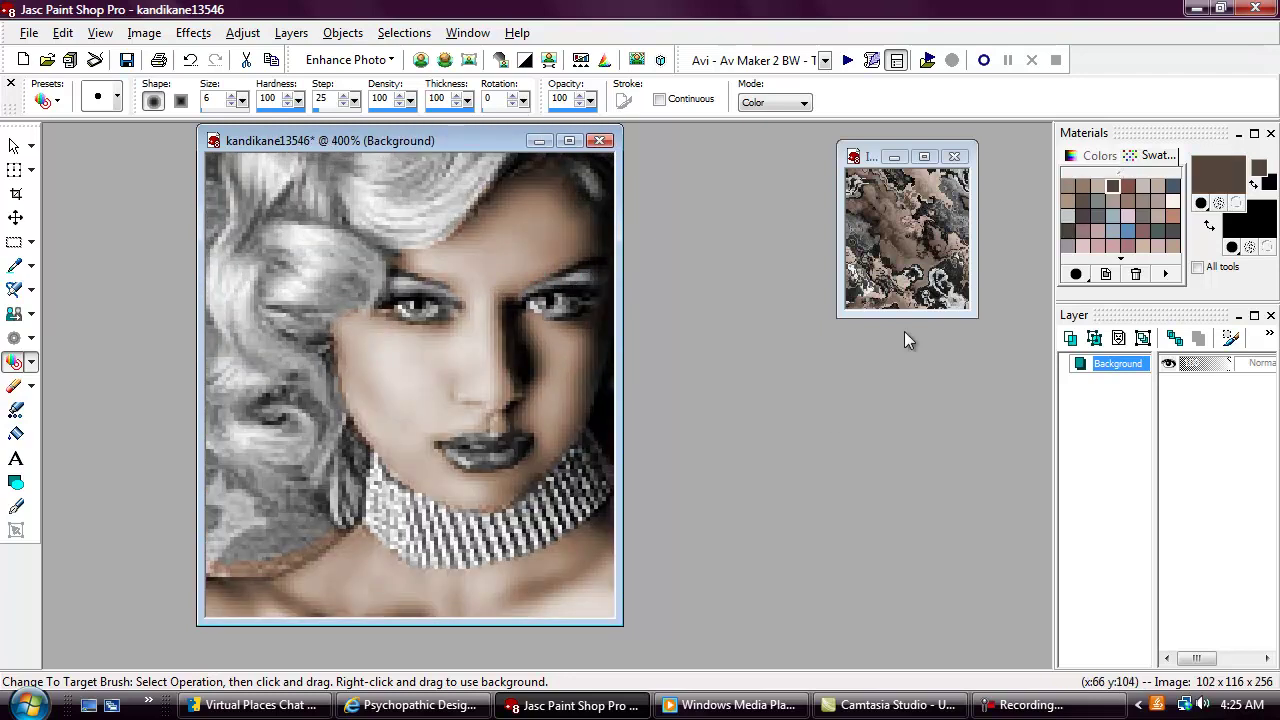
click(1218, 172)
drag(876, 516, 822, 525)
click(767, 566)
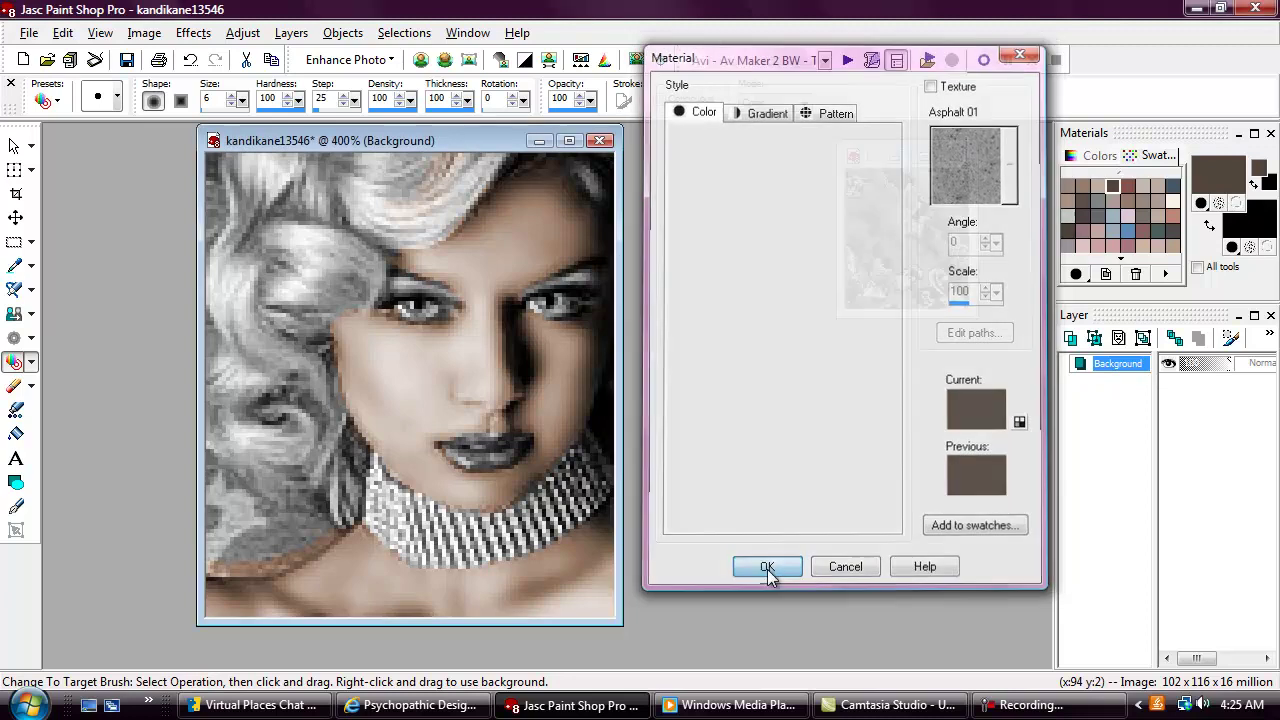
drag(242, 102, 262, 104)
drag(275, 185, 330, 168)
mouse_move(476, 132)
mouse_down()
mouse_move(420, 205)
mouse_move(390, 208)
mouse_move(307, 165)
mouse_move(235, 265)
mouse_move(246, 185)
mouse_move(286, 255)
mouse_move(344, 272)
mouse_move(344, 261)
mouse_move(347, 276)
mouse_move(262, 345)
mouse_move(228, 520)
mouse_move(245, 497)
mouse_move(260, 500)
mouse_move(245, 497)
mouse_move(232, 538)
mouse_move(298, 525)
mouse_move(308, 390)
mouse_move(275, 340)
mouse_move(250, 365)
mouse_move(332, 484)
mouse_move(333, 458)
mouse_move(340, 468)
mouse_move(285, 420)
mouse_move(310, 378)
mouse_move(295, 440)
mouse_move(290, 380)
mouse_up()
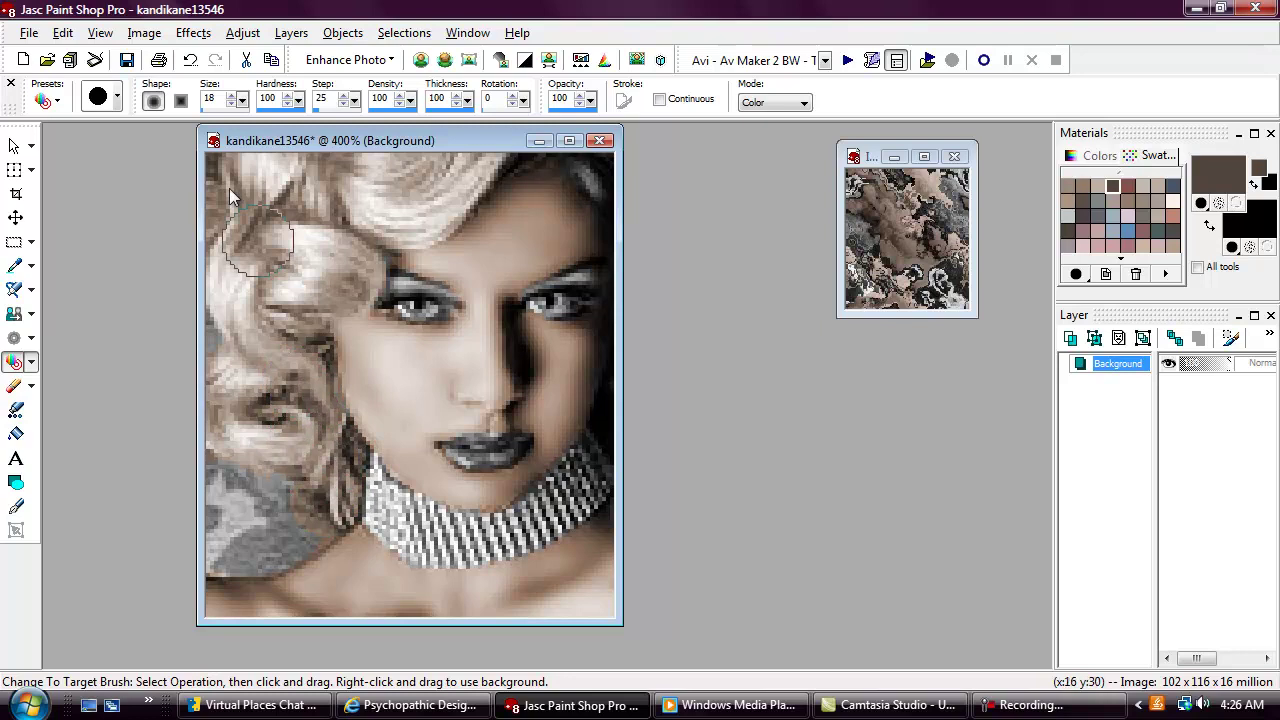
drag(243, 106, 228, 118)
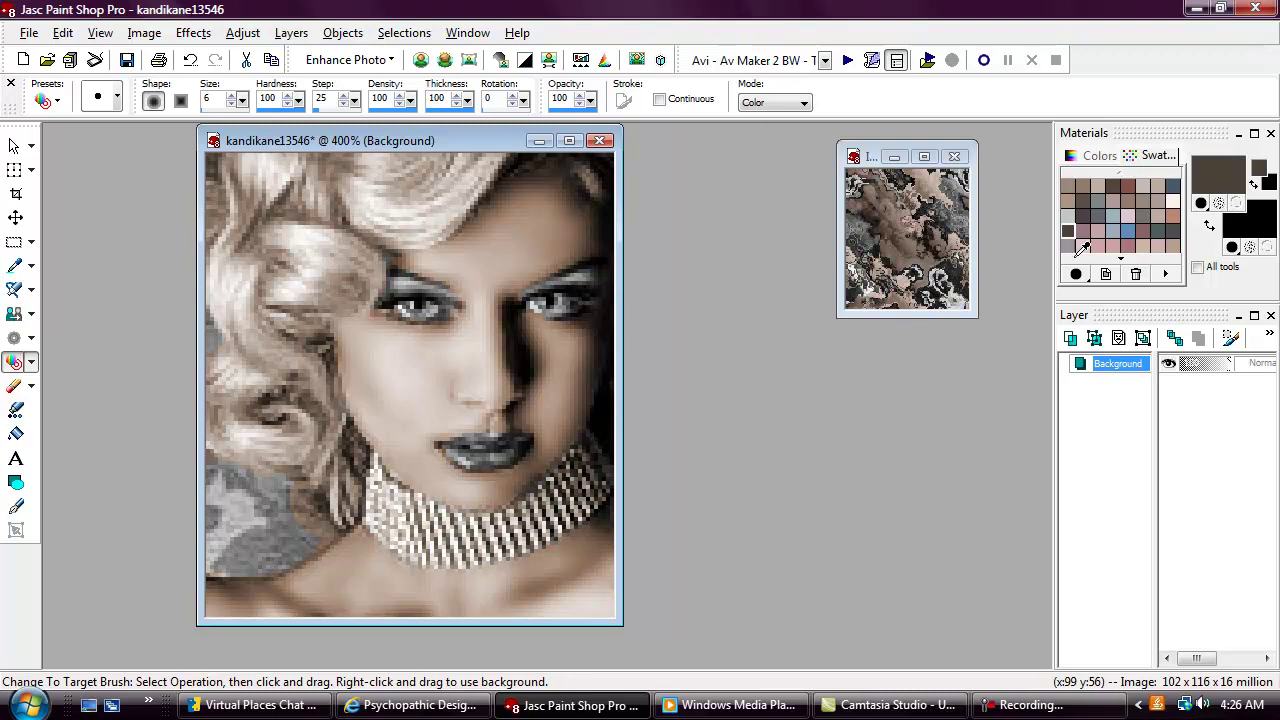
- Tint both upper eyelids as eyeshadow with the gray-blue #647074 swatch at brush size 3
click(1121, 259)
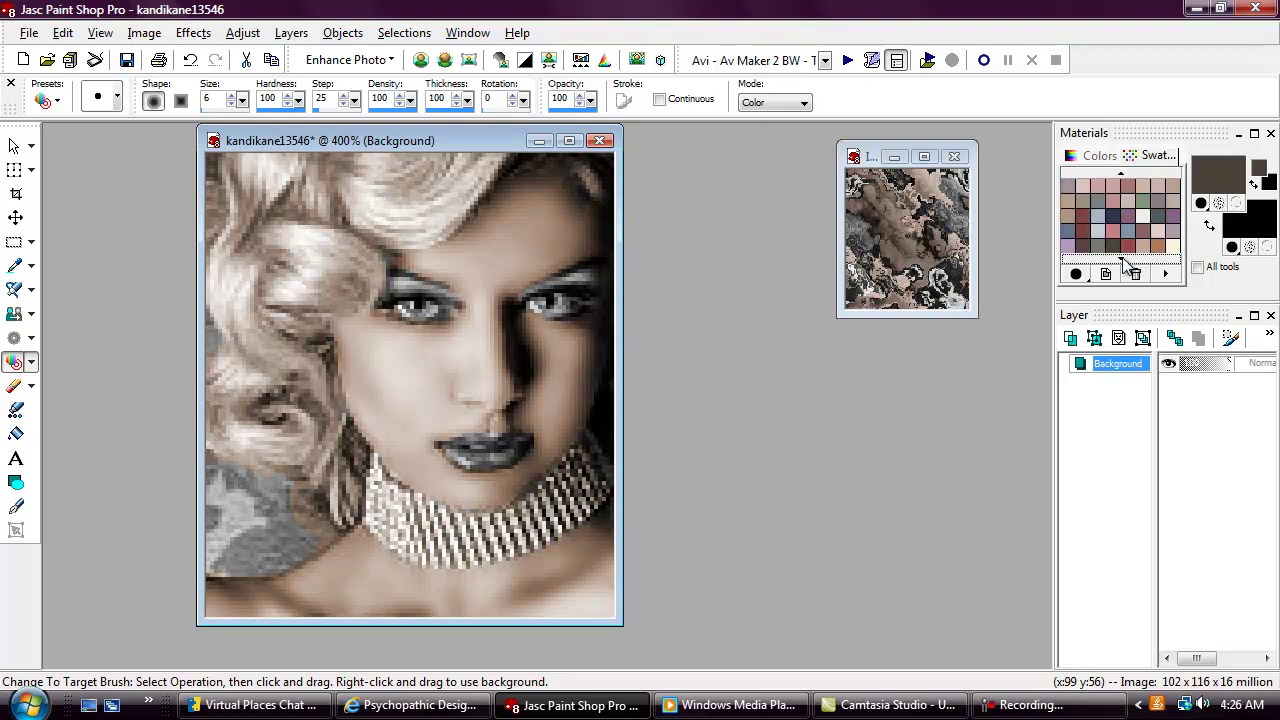
click(1121, 259)
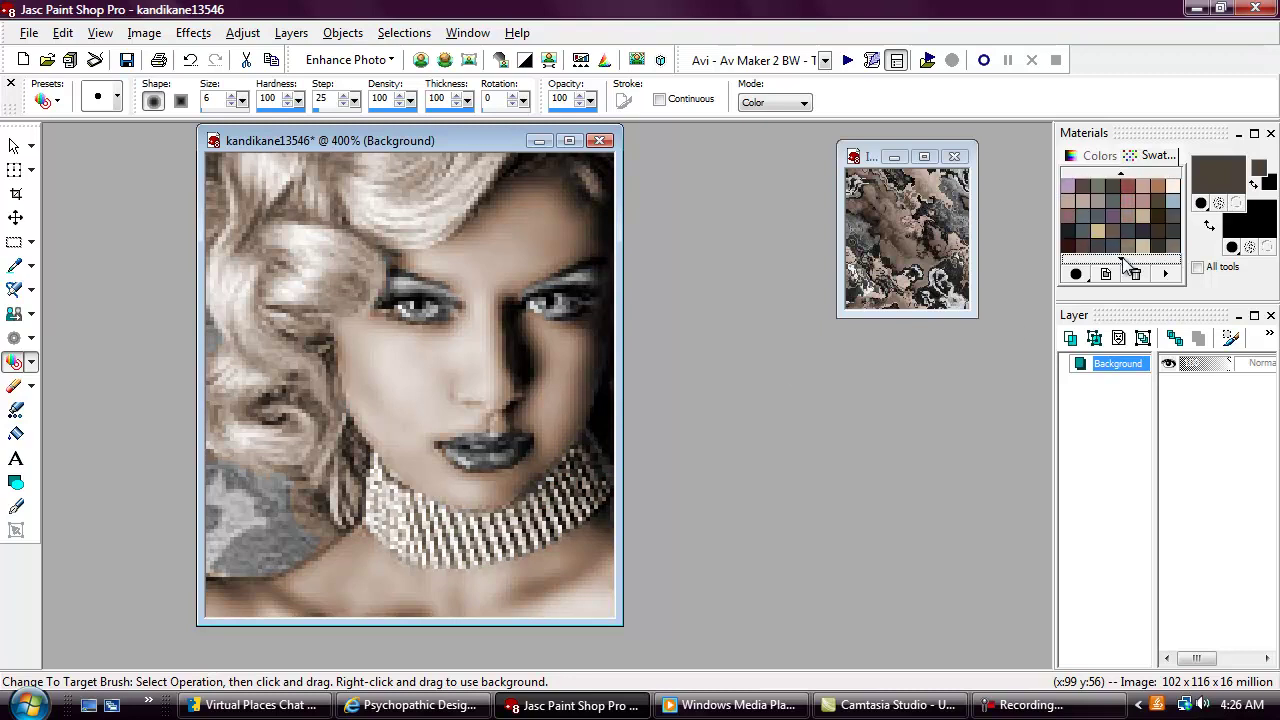
click(1083, 215)
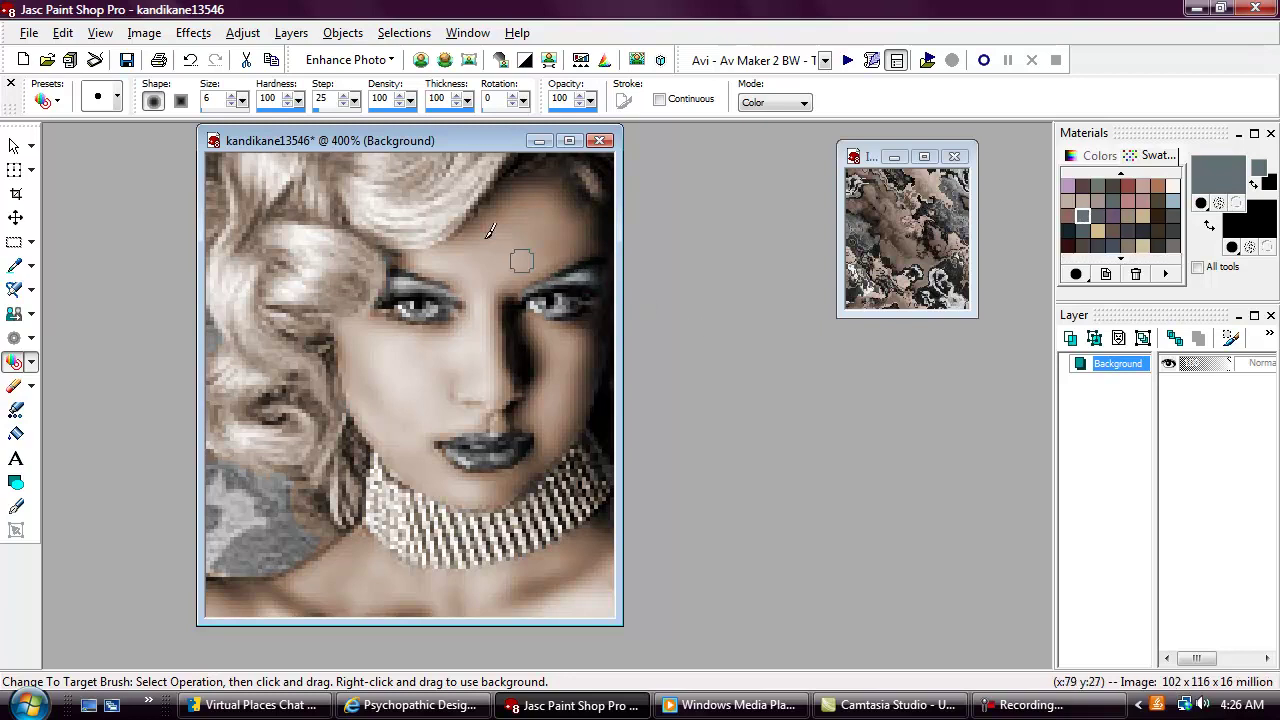
click(231, 104)
click(231, 104)
click(231, 104)
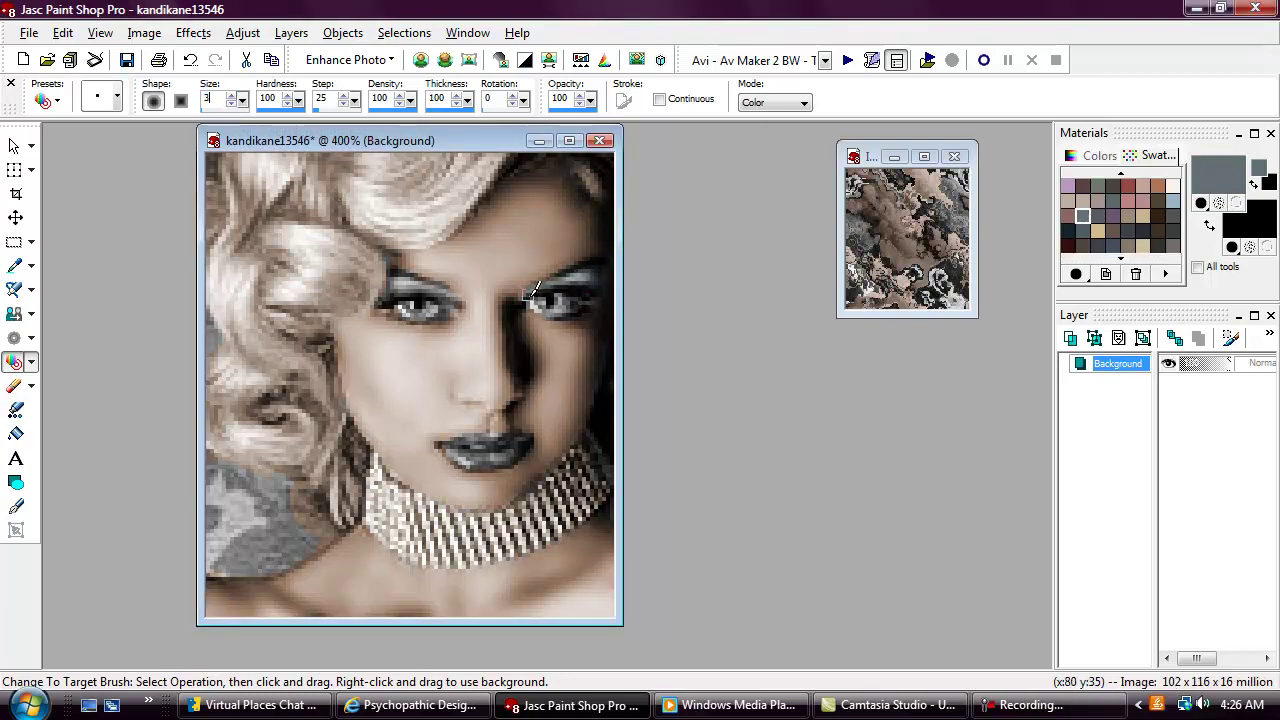
click(562, 276)
drag(440, 300, 412, 282)
click(1222, 170)
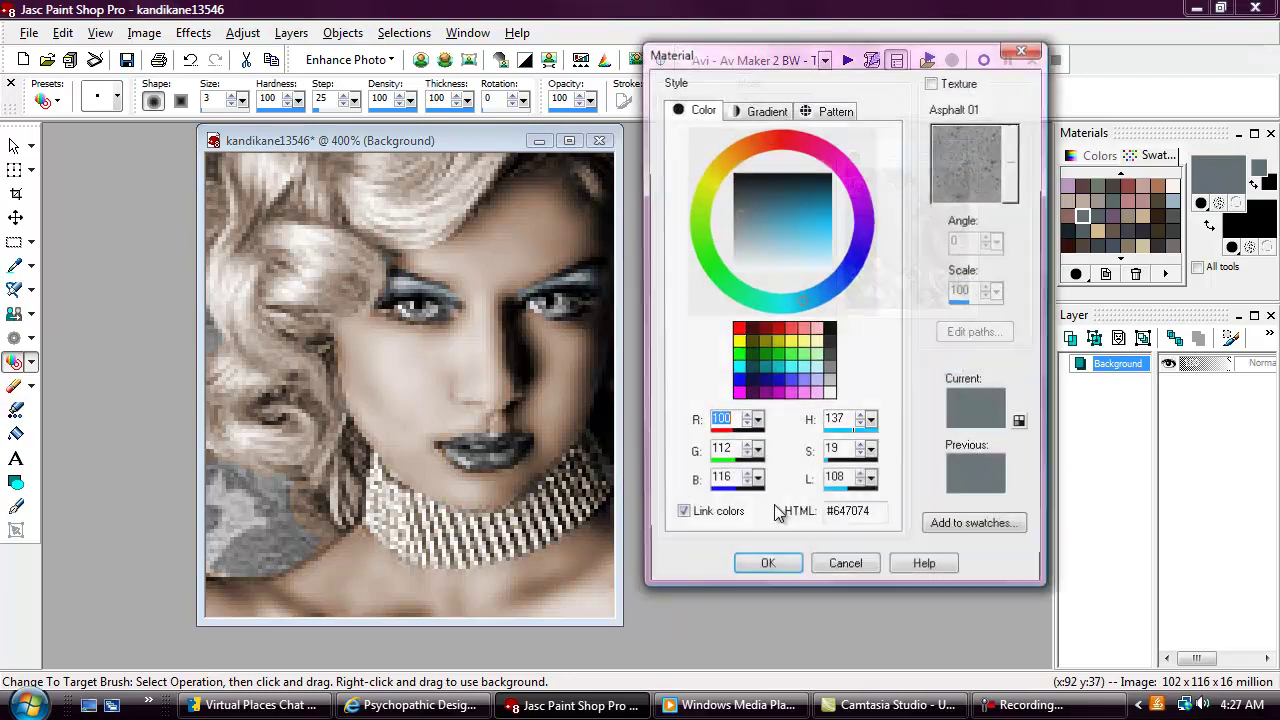
click(766, 566)
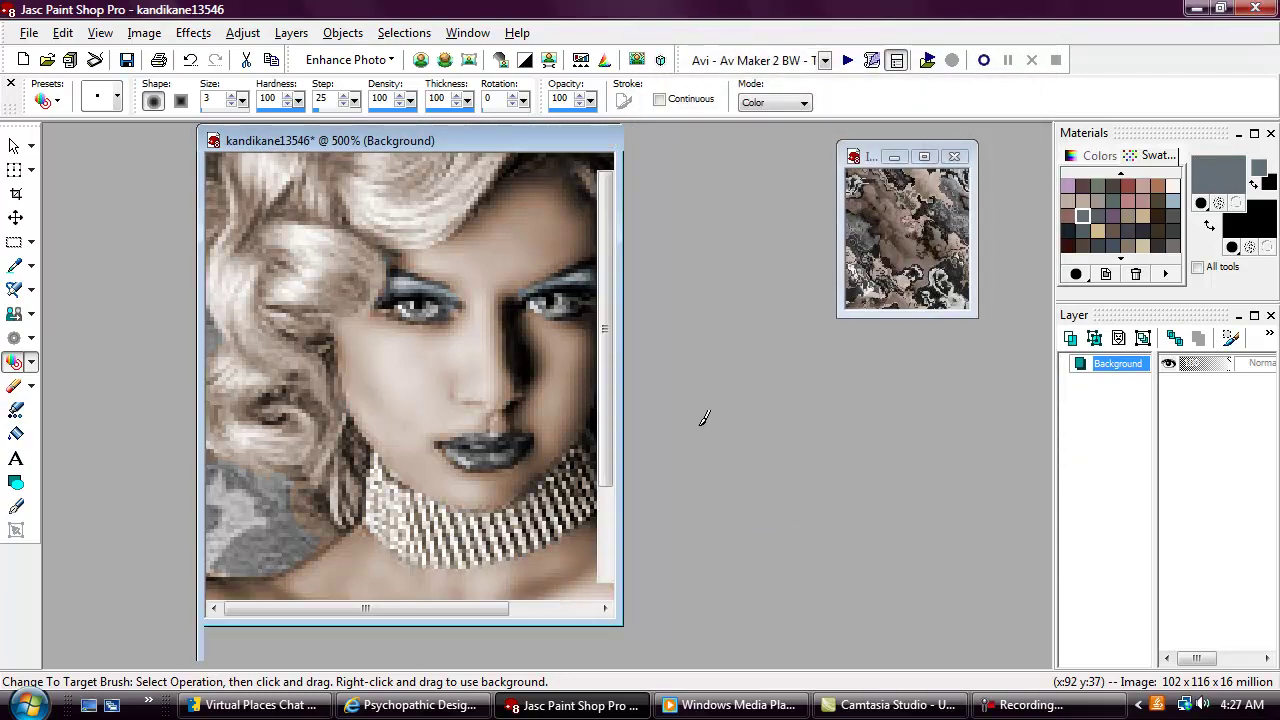
- Tint the upper and lower lips with a dusty pink swatch at brush size 3
scroll(698, 425, up, 2)
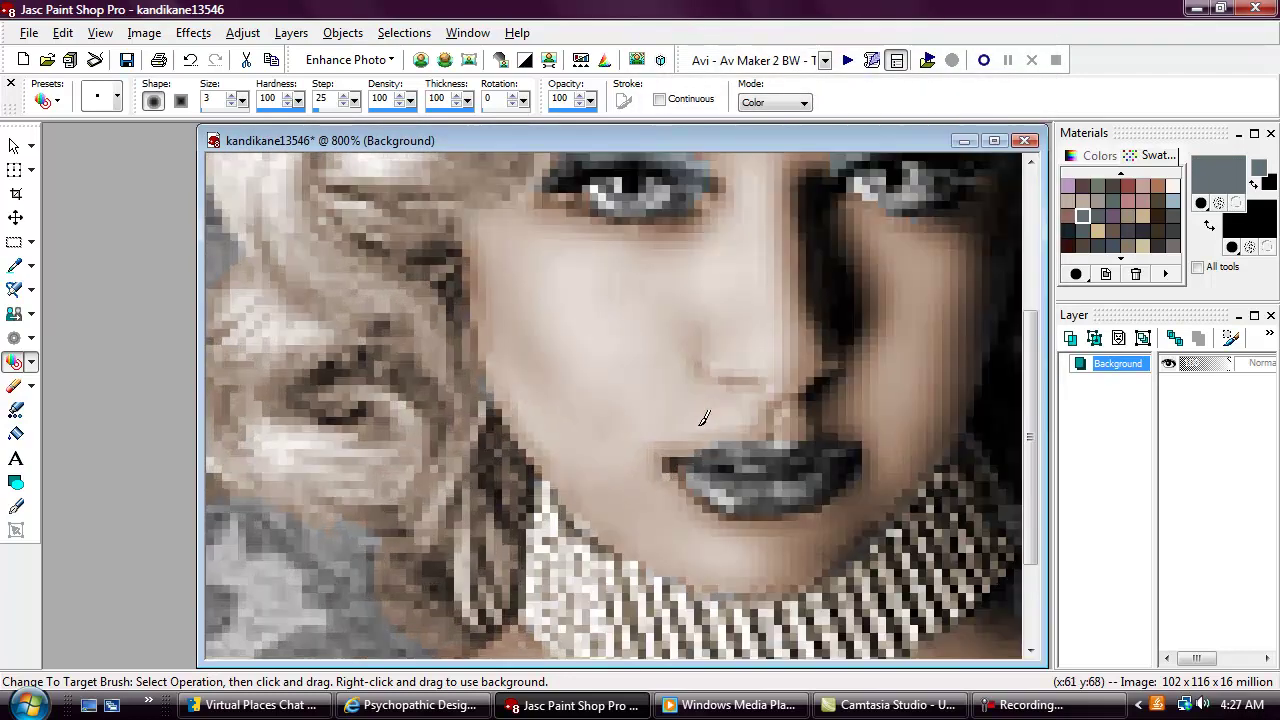
click(1142, 185)
drag(716, 491, 711, 477)
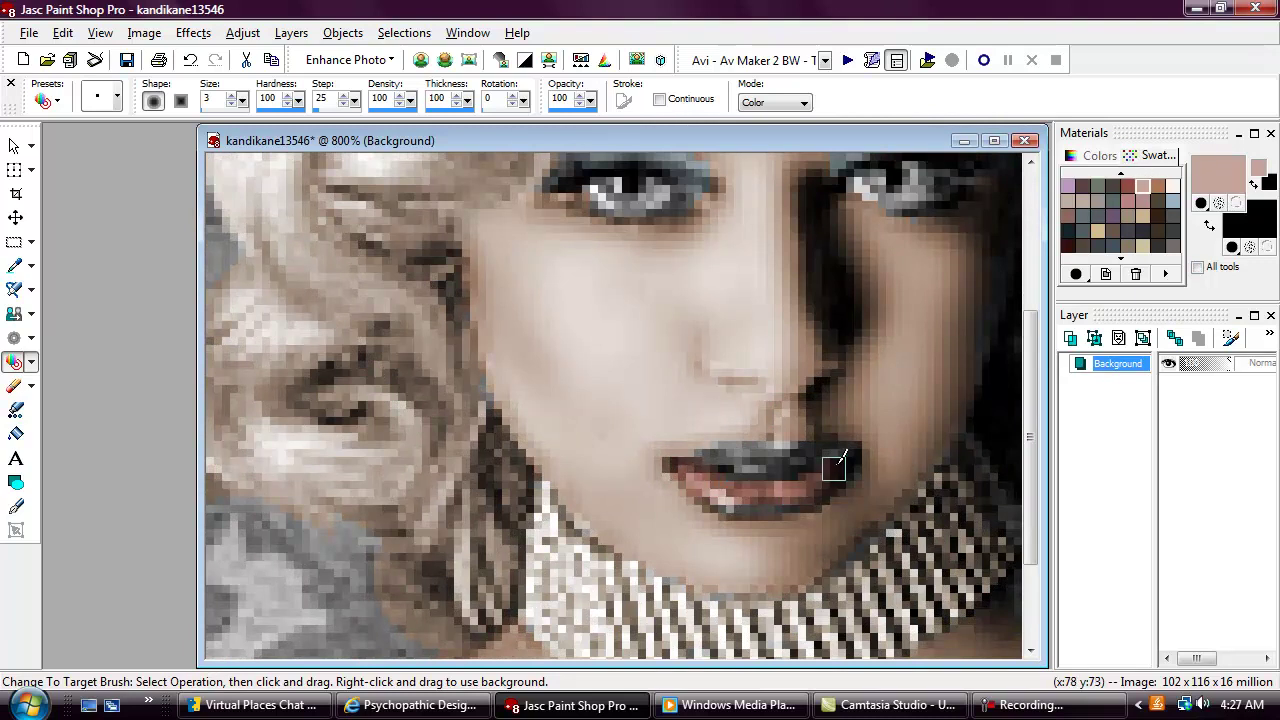
mouse_move(806, 490)
mouse_down()
mouse_move(722, 496)
mouse_move(714, 458)
mouse_move(845, 456)
mouse_move(710, 455)
mouse_up()
scroll(720, 482, down, 3)
scroll(719, 486, down, 3)
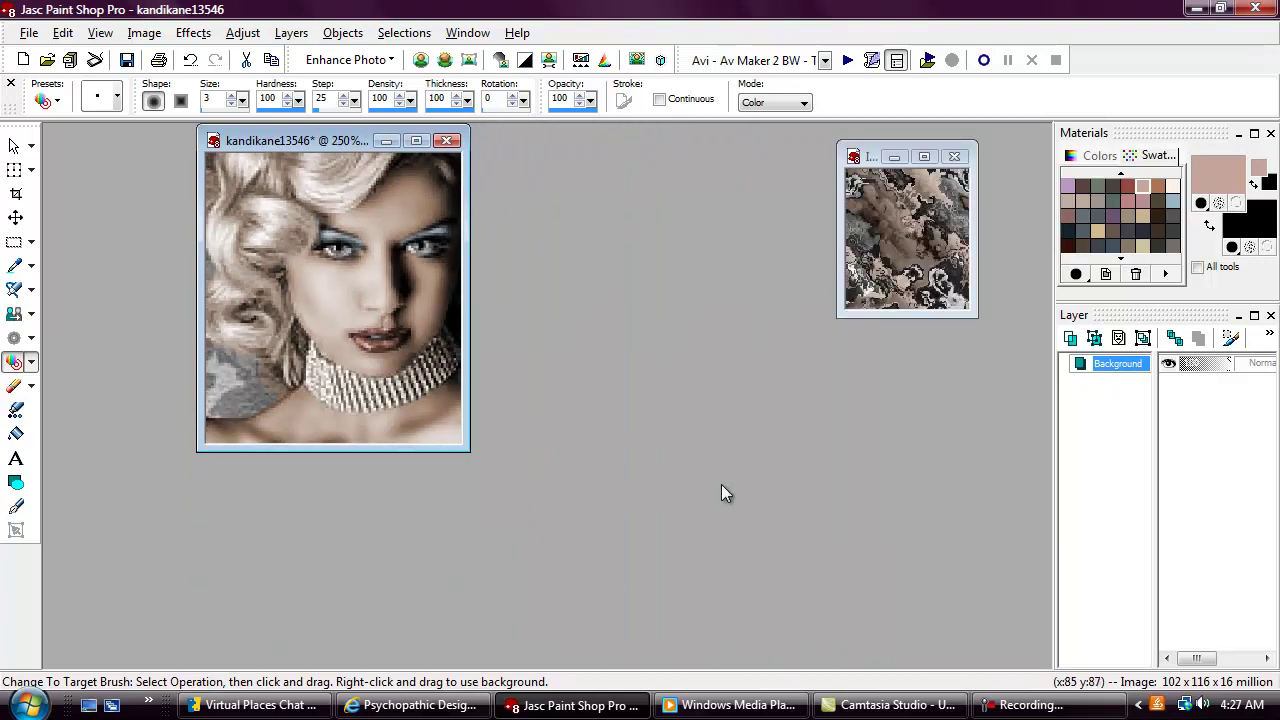
scroll(708, 478, up, 1)
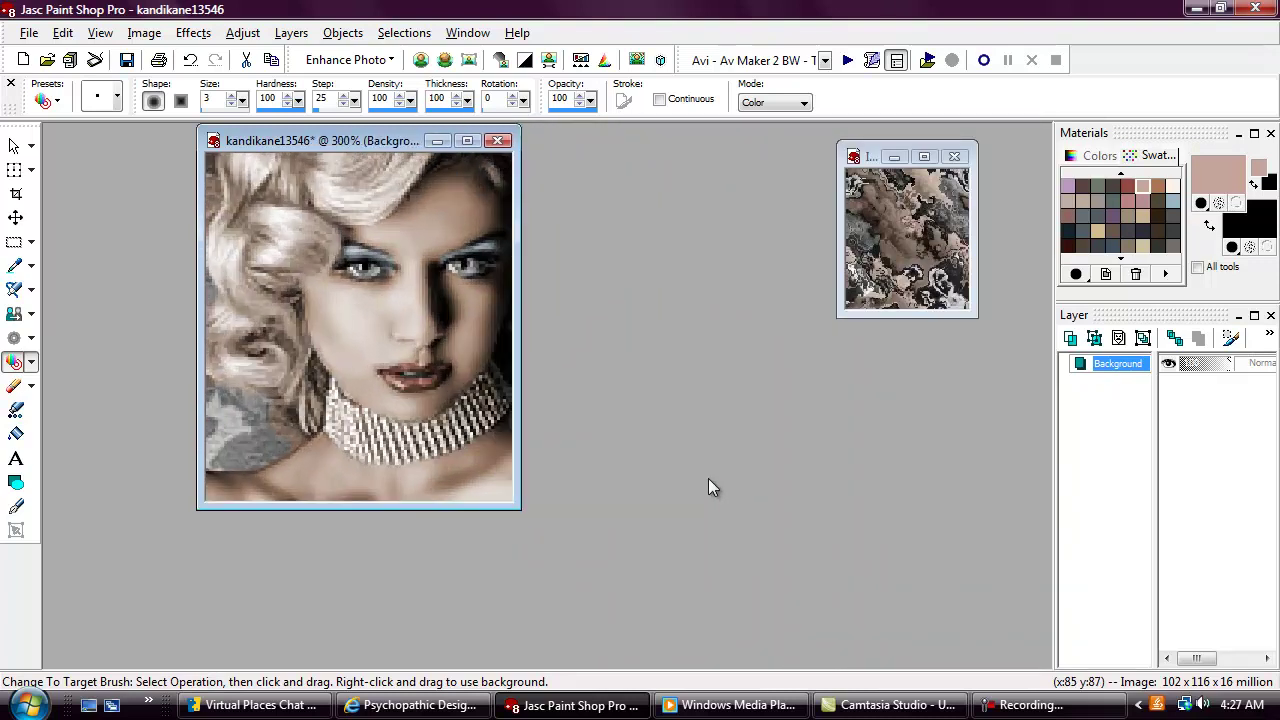
- Duplicate the Background layer and apply the namesuppressed Softener plugin to the copy with radius 25, opacity 45 and Hard Light overlay
click(1175, 340)
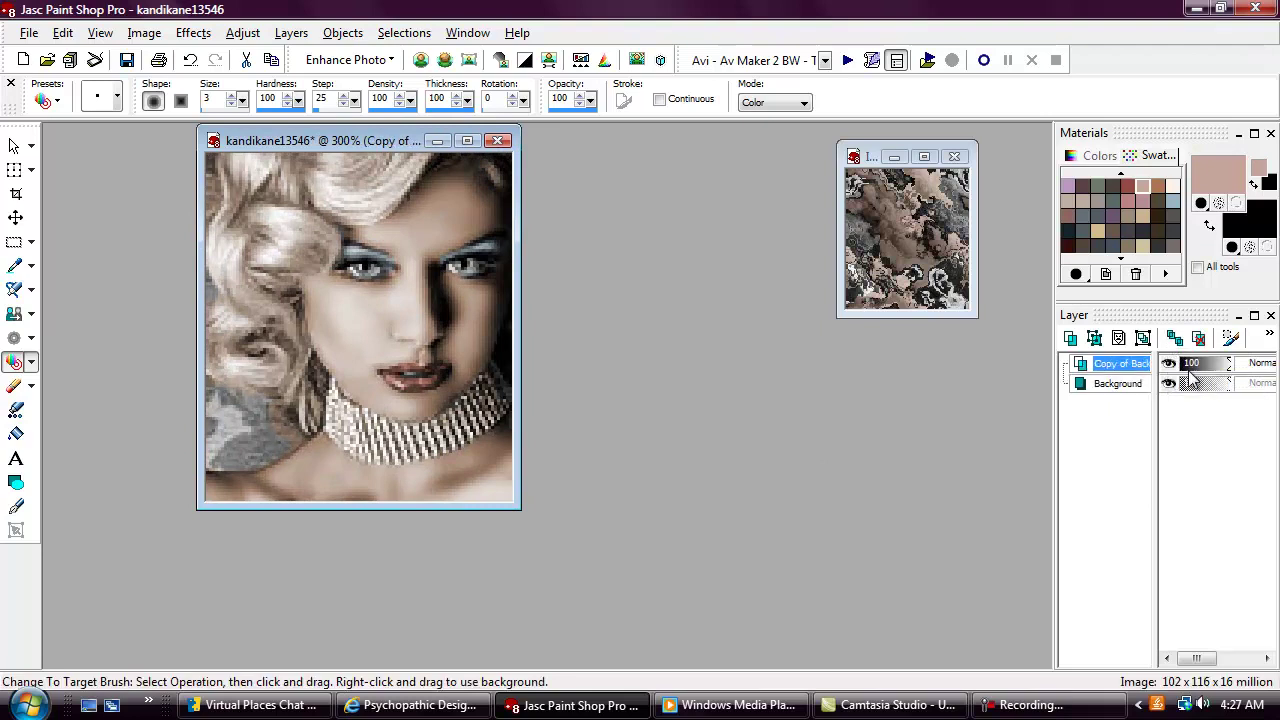
click(193, 32)
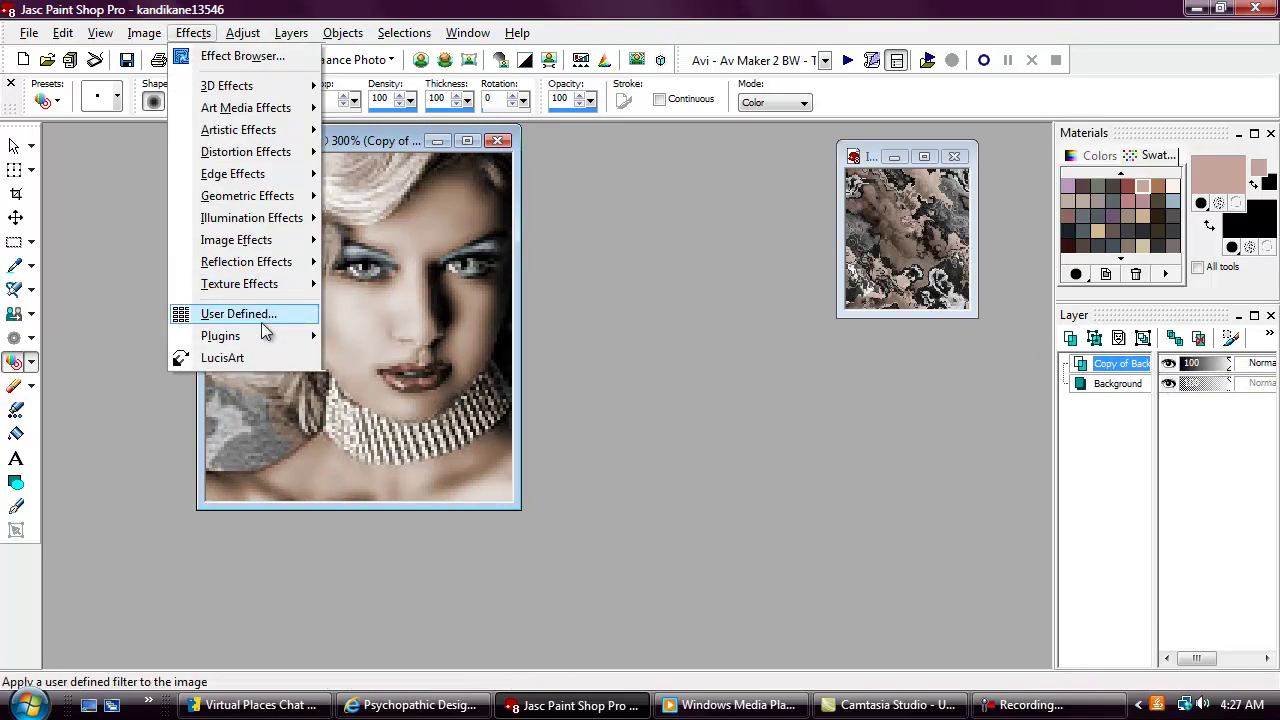
mouse_move(267, 338)
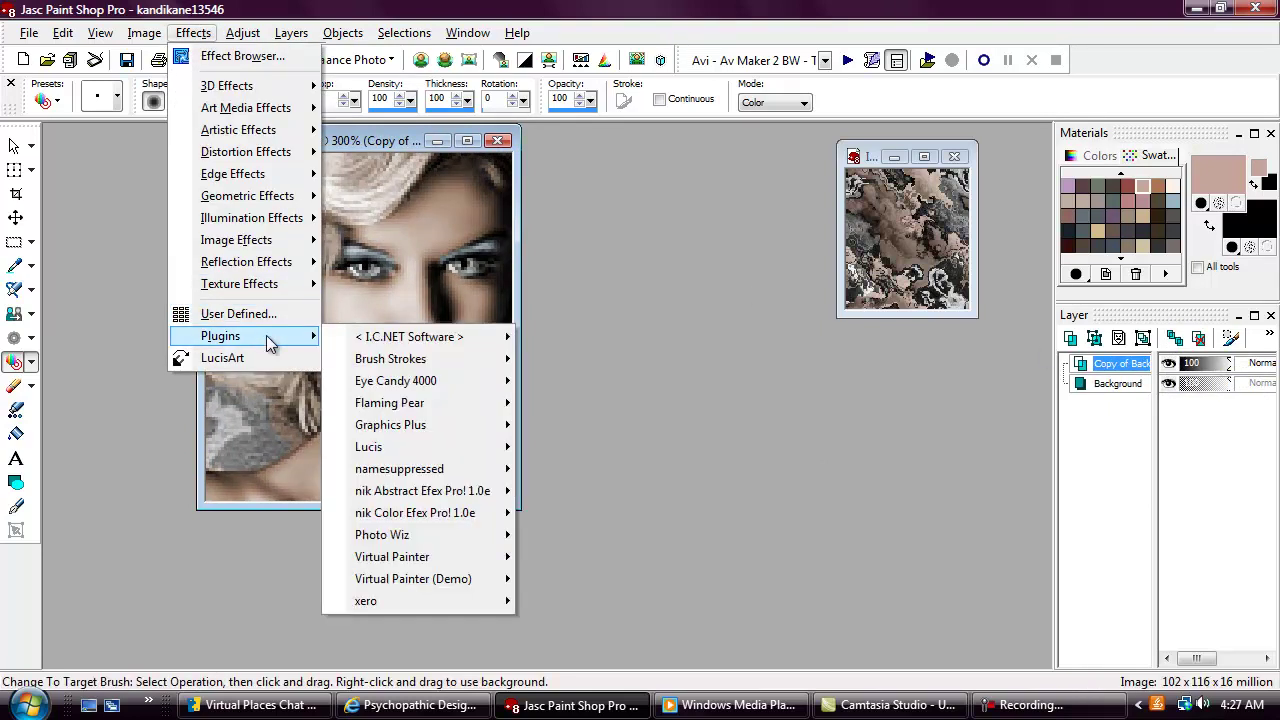
mouse_move(430, 468)
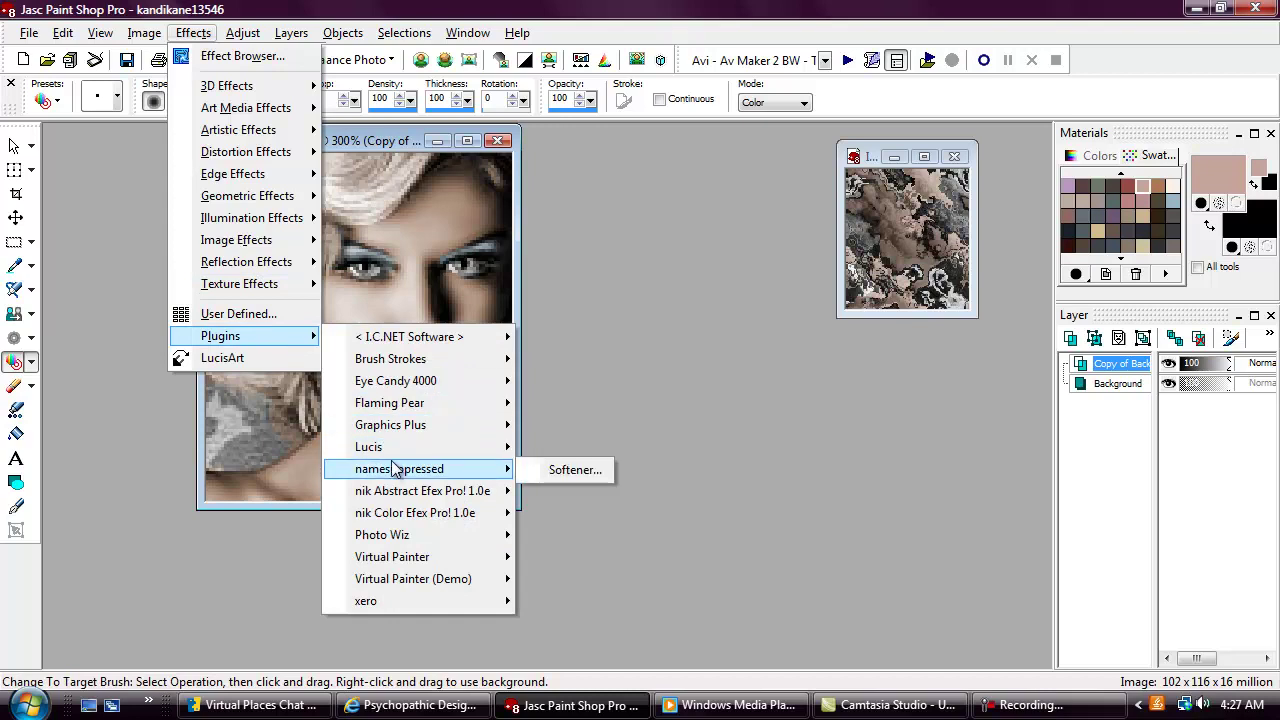
click(570, 470)
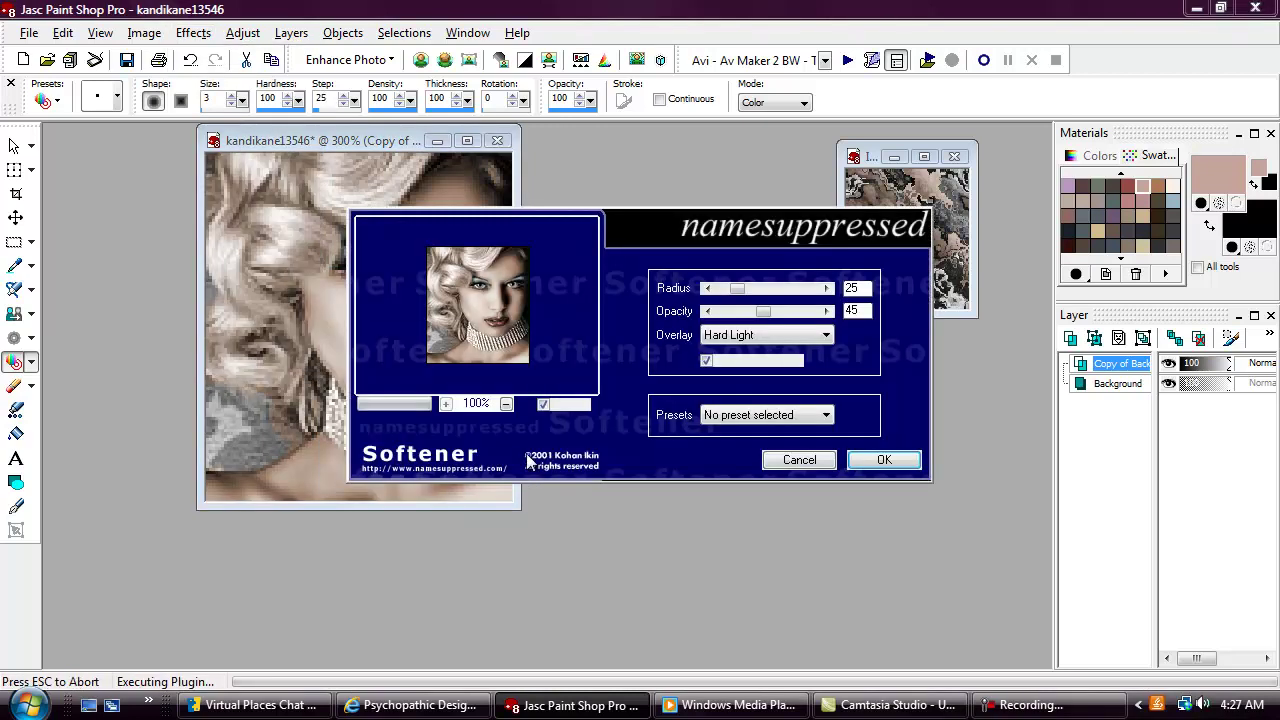
click(882, 461)
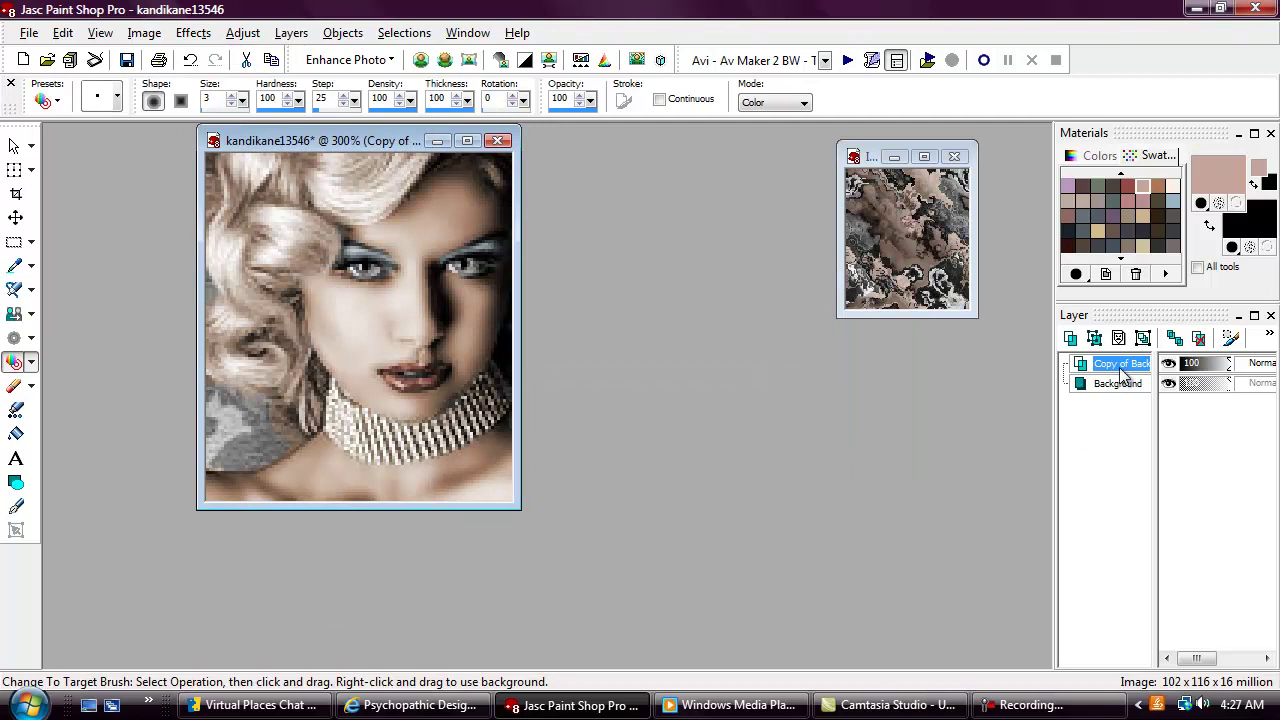
- Merge the softened copy with the Background layer of the portrait
right_click(1124, 377)
mouse_move(1086, 300)
click(880, 311)
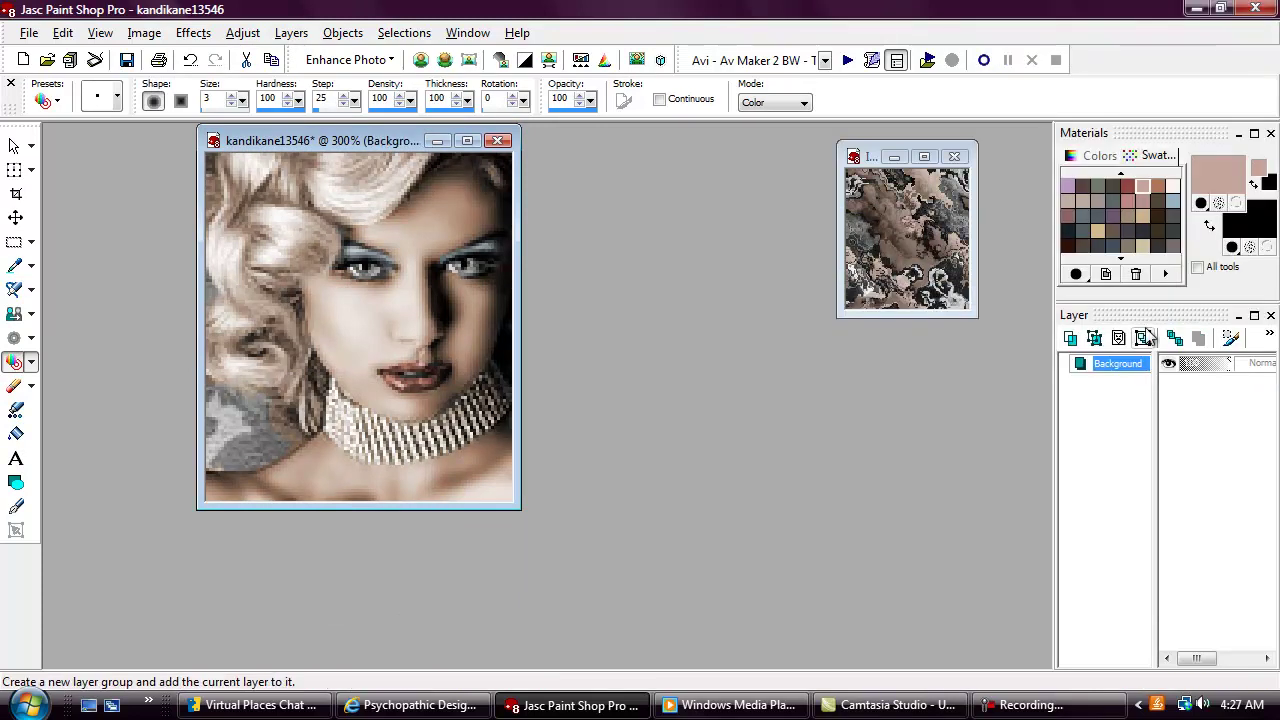
- Duplicate the Background layer and apply Xero Soft Mood XL with softness 75, strength 96, RGB 33/32/46, exposure 3, contrast 48 and saturation 3
click(1175, 337)
click(209, 36)
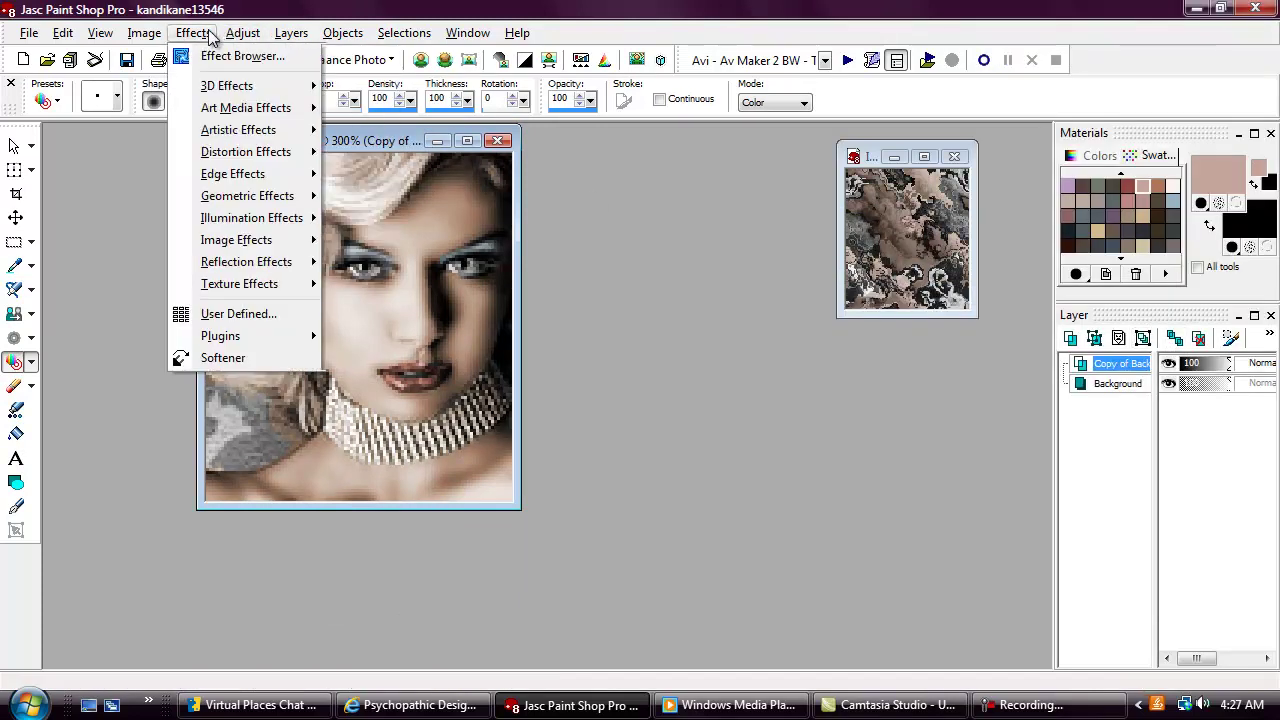
mouse_move(252, 342)
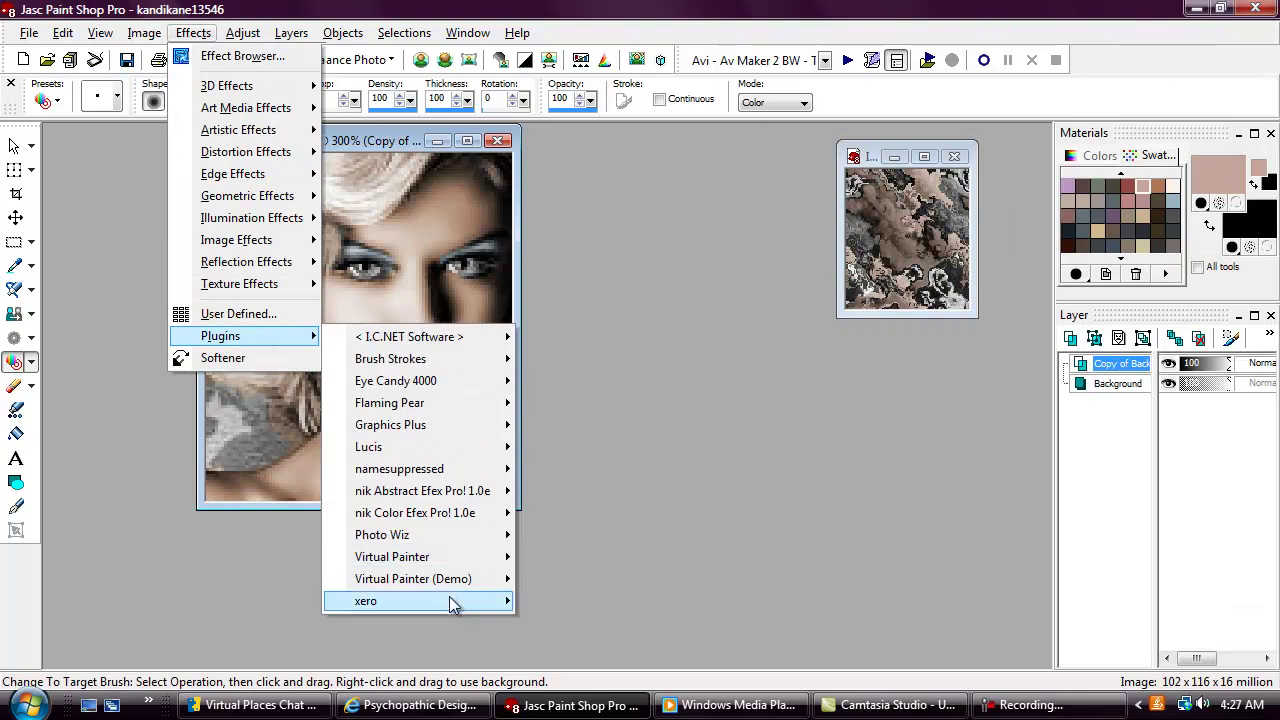
mouse_move(450, 601)
click(579, 555)
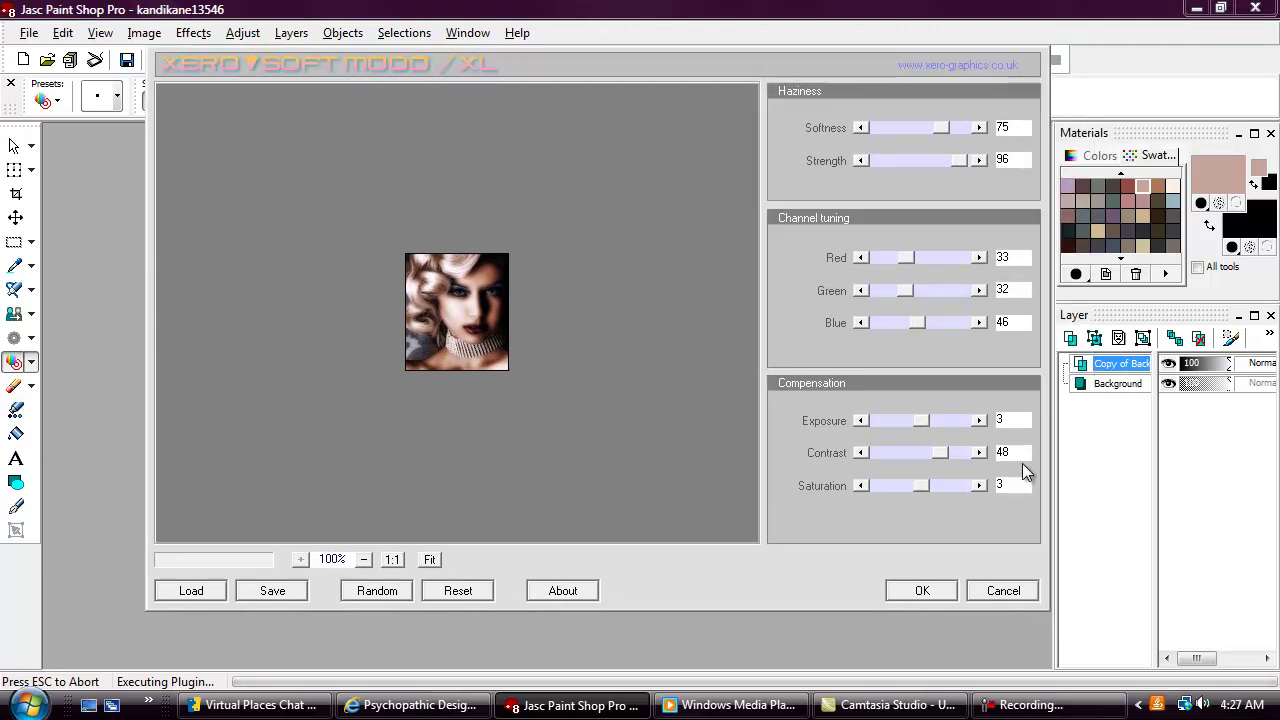
click(917, 592)
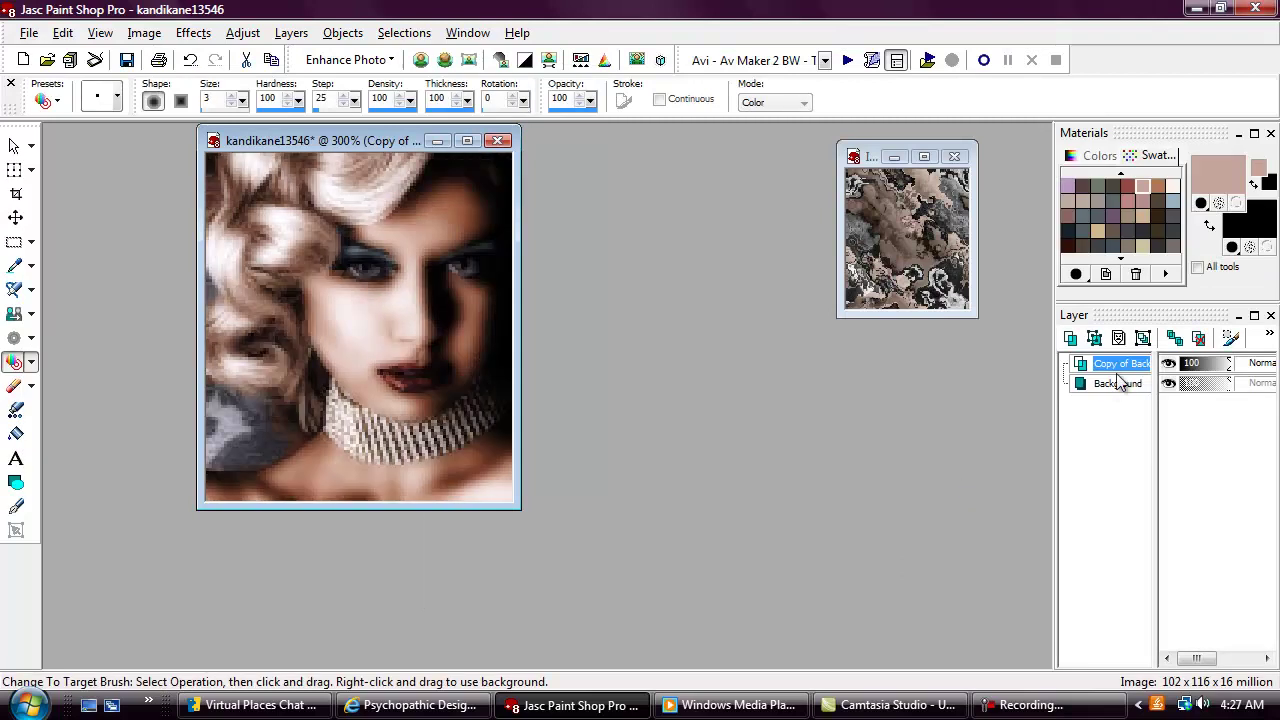
- Lower the Soft Mood layer's opacity to 35 and erase it over the eyes, lips and hair with a size 10 eraser at hardness 43
click(1200, 366)
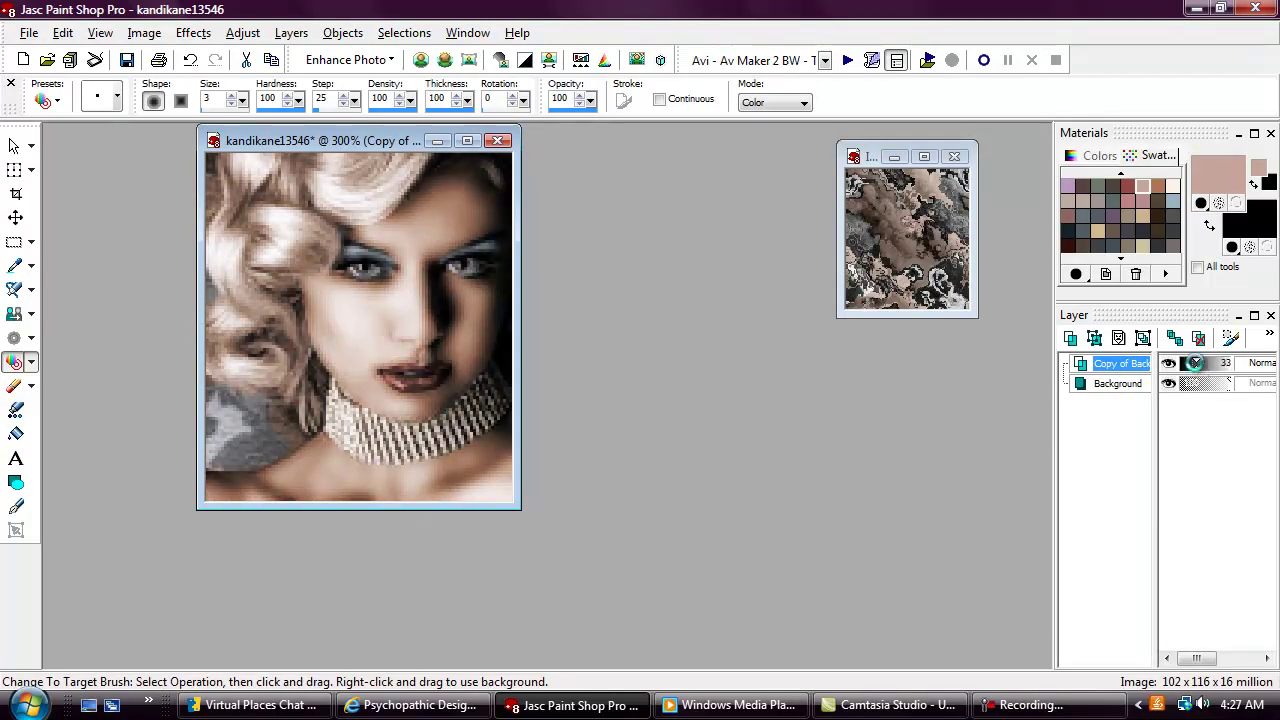
click(1200, 368)
click(15, 386)
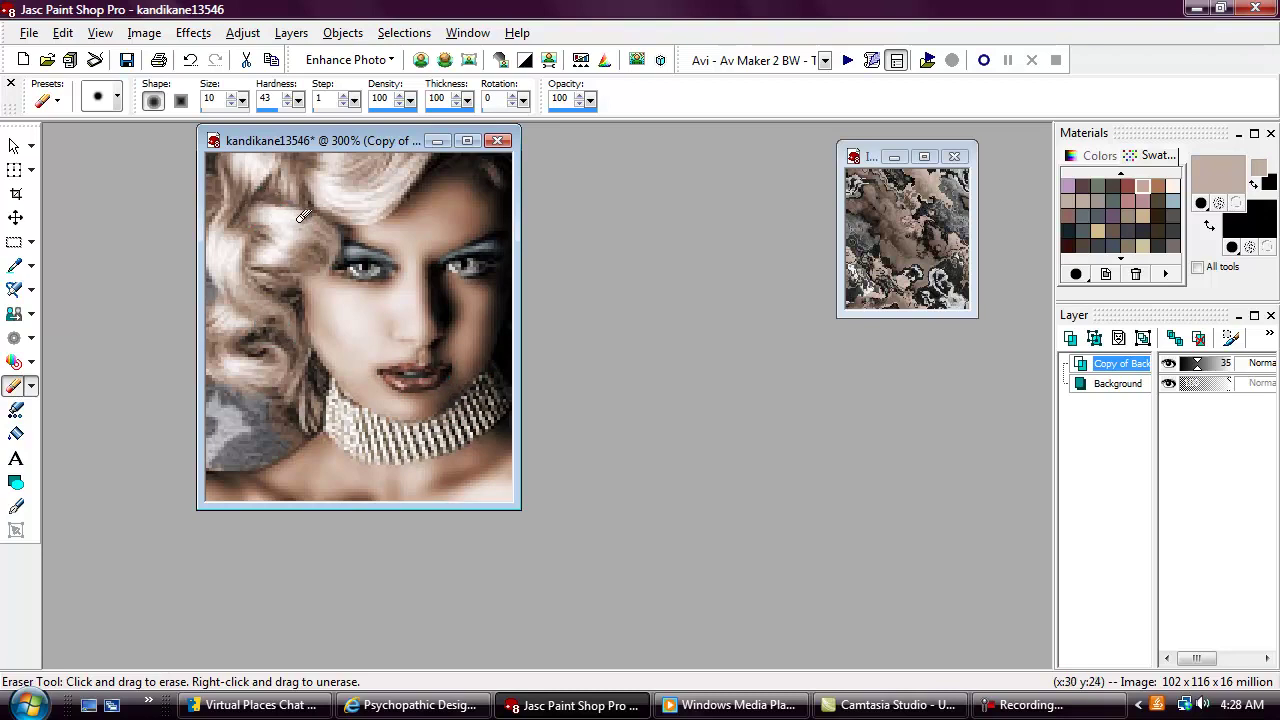
mouse_move(405, 175)
mouse_down()
mouse_move(430, 155)
mouse_move(480, 160)
mouse_move(513, 197)
mouse_up()
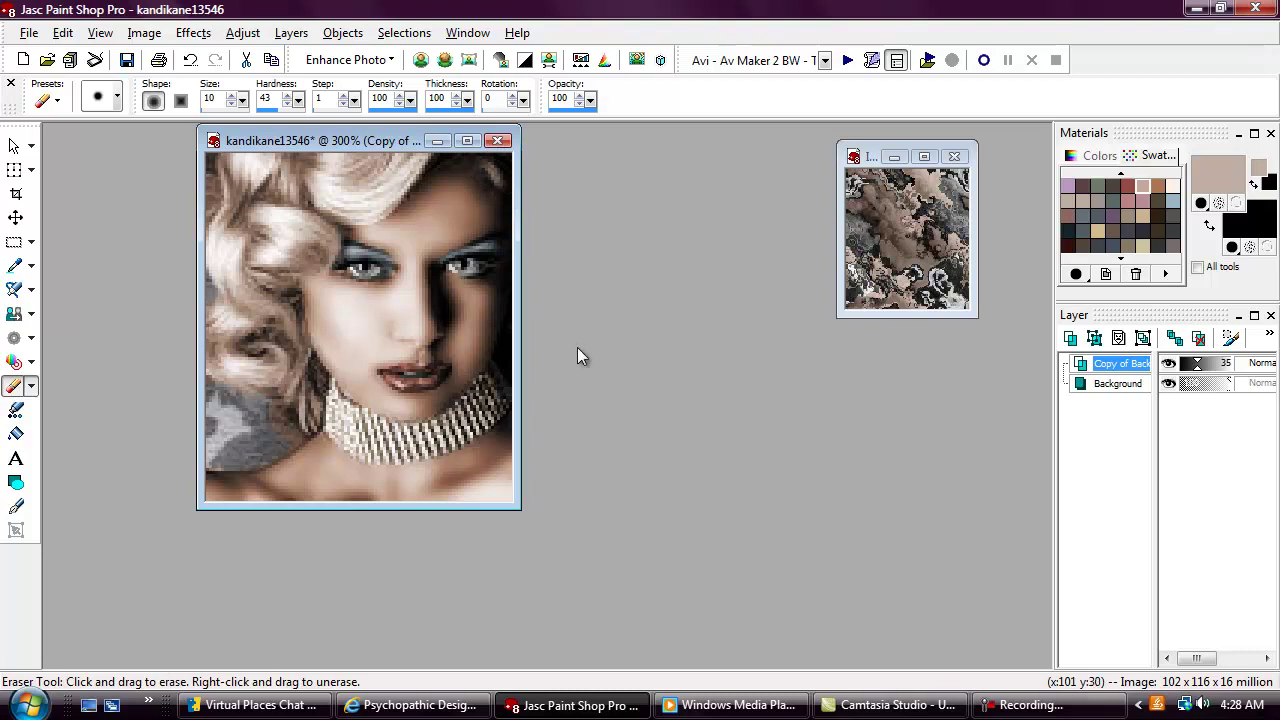
scroll(577, 347, down, 1)
scroll(361, 351, up, 1)
- Merge the partly erased Soft Mood layer with the Background layer
right_click(1120, 367)
mouse_move(1103, 303)
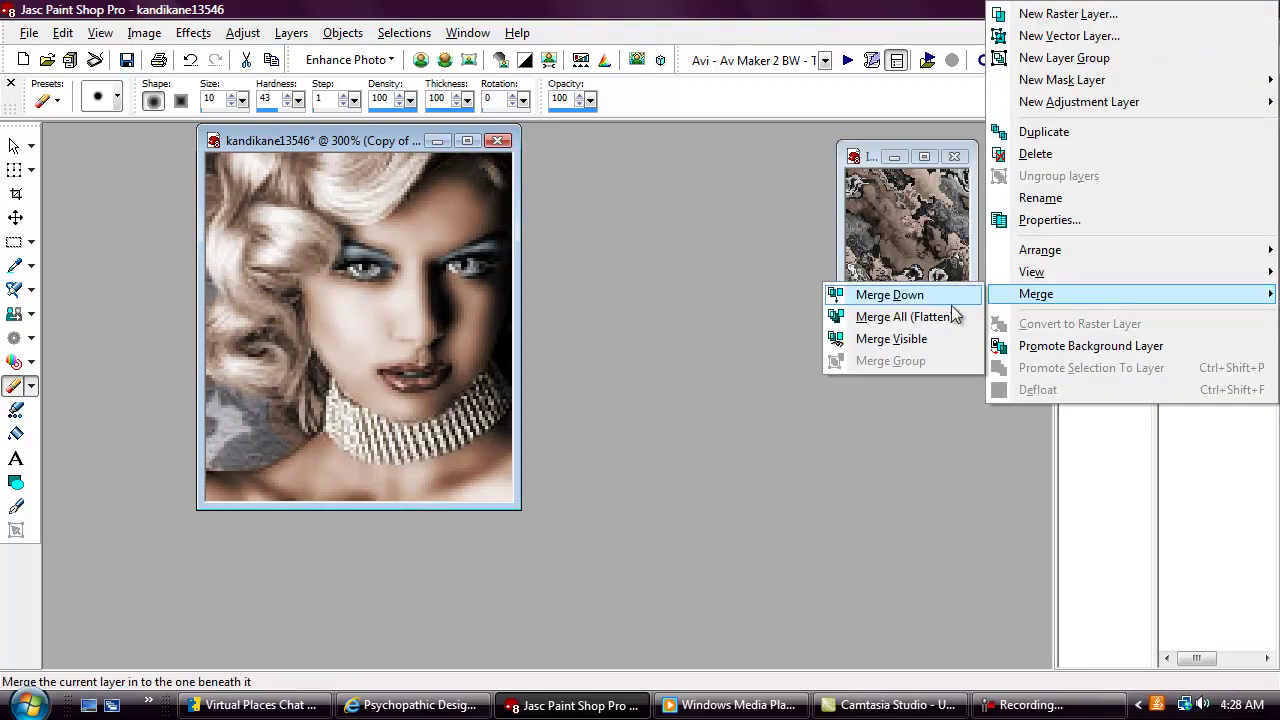
click(951, 309)
- Copy the finished portrait and paste it as a new layer onto the camouflage texture in Image2
drag(874, 158, 649, 214)
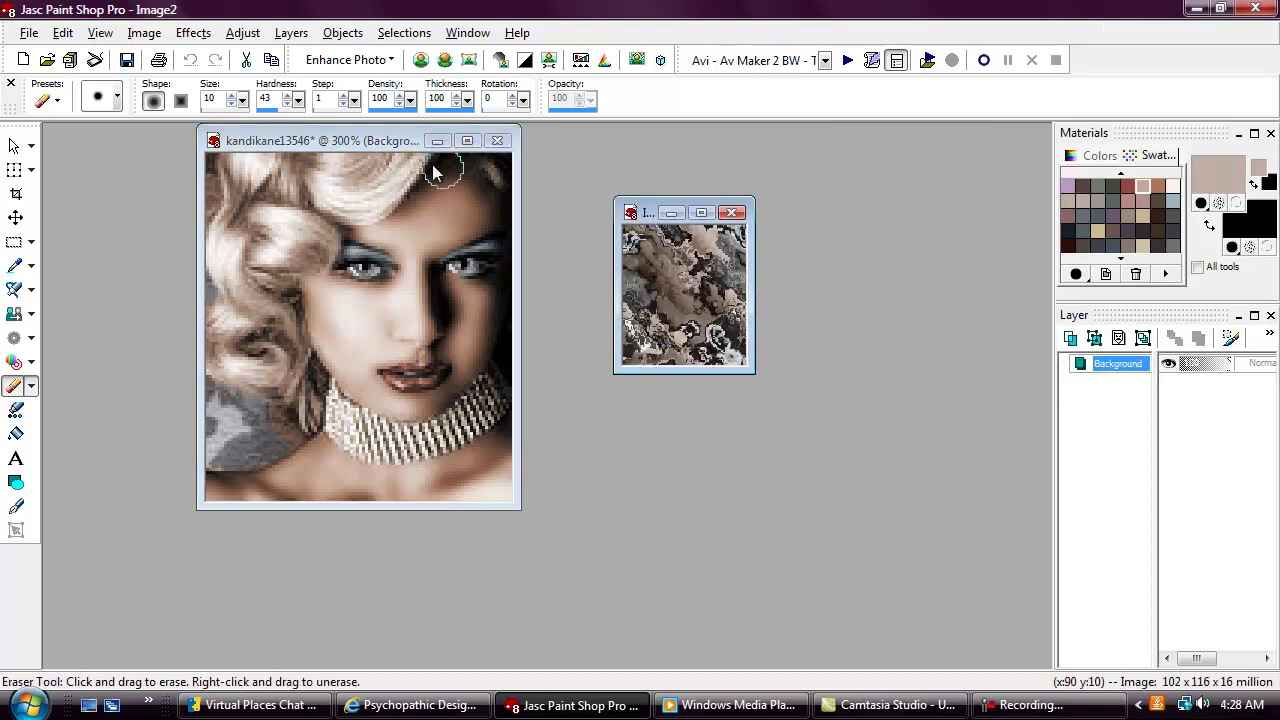
right_click(358, 142)
click(402, 173)
click(649, 214)
scroll(646, 205, up, 1)
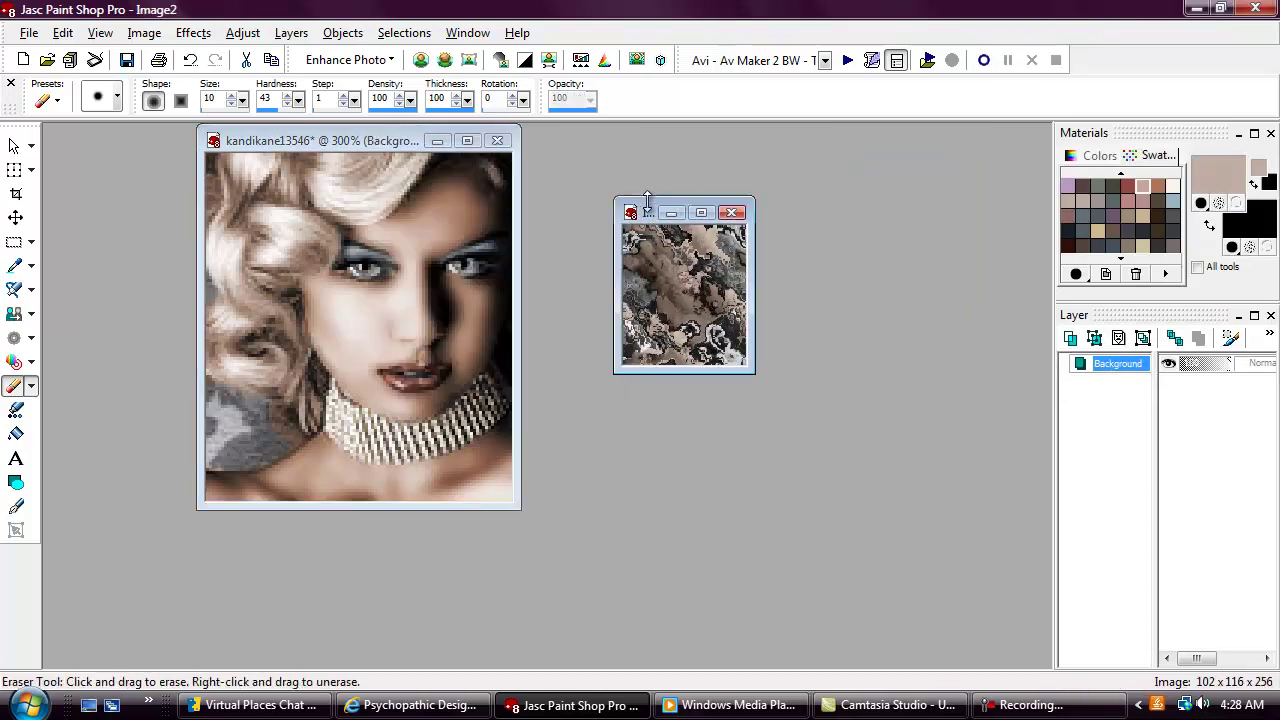
drag(646, 200, 418, 197)
right_click(418, 197)
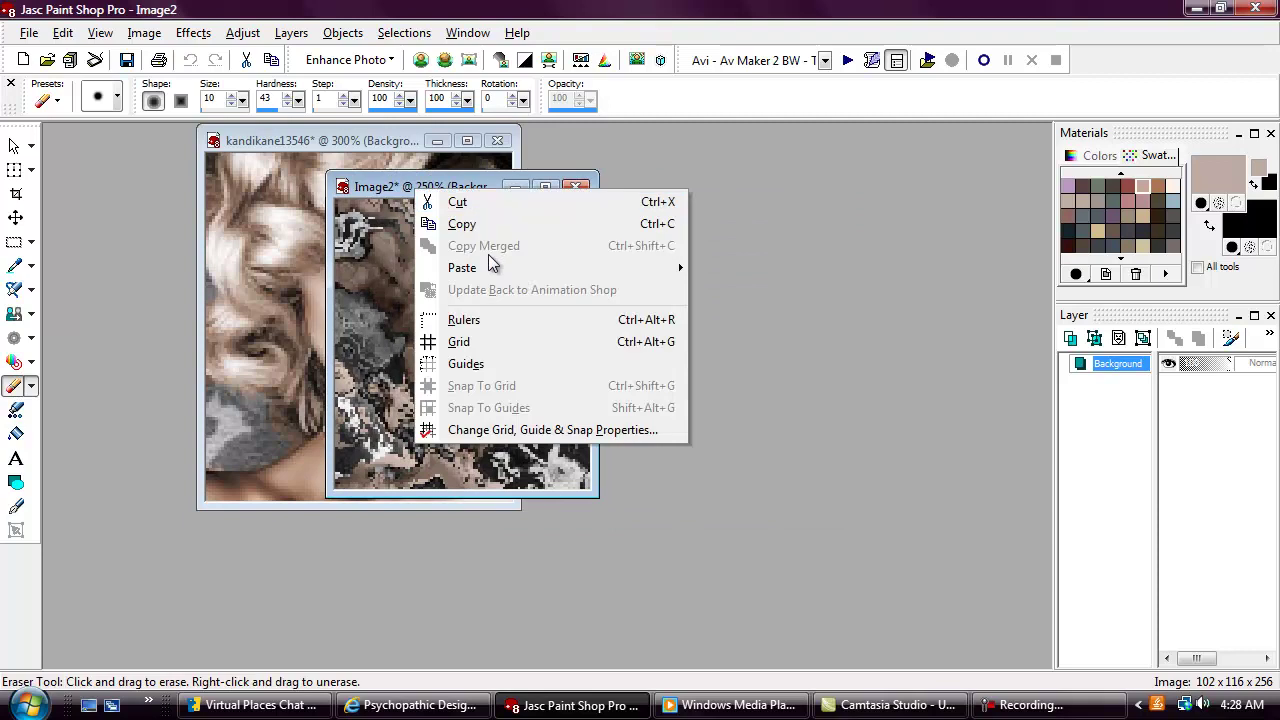
mouse_move(680, 268)
click(735, 292)
scroll(480, 340, up, 1)
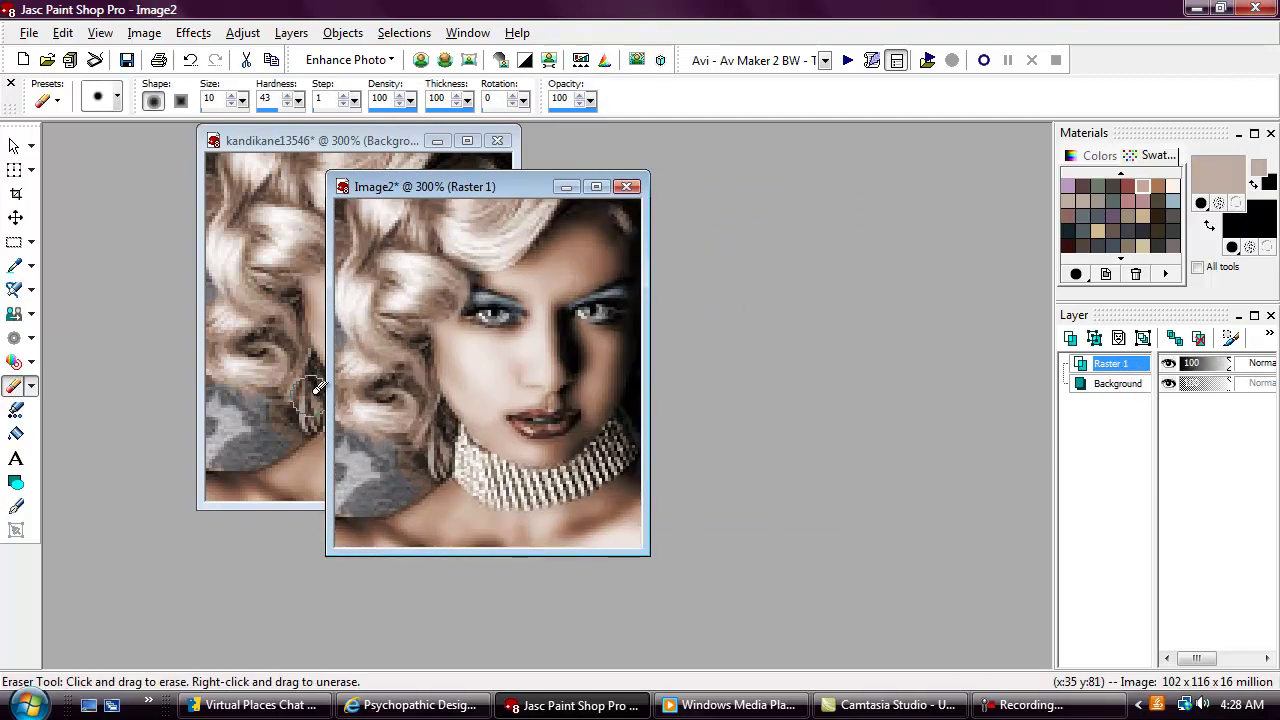
- Erase the pasted portrait's backdrop around the hair and beside the necklace with the size 10 eraser, exposing the camouflage texture beneath
mouse_move(348, 452)
mouse_down()
mouse_move(347, 438)
mouse_move(408, 455)
mouse_move(416, 474)
mouse_move(368, 502)
mouse_move(350, 468)
mouse_move(400, 463)
mouse_move(352, 462)
mouse_move(338, 440)
mouse_move(402, 466)
mouse_up()
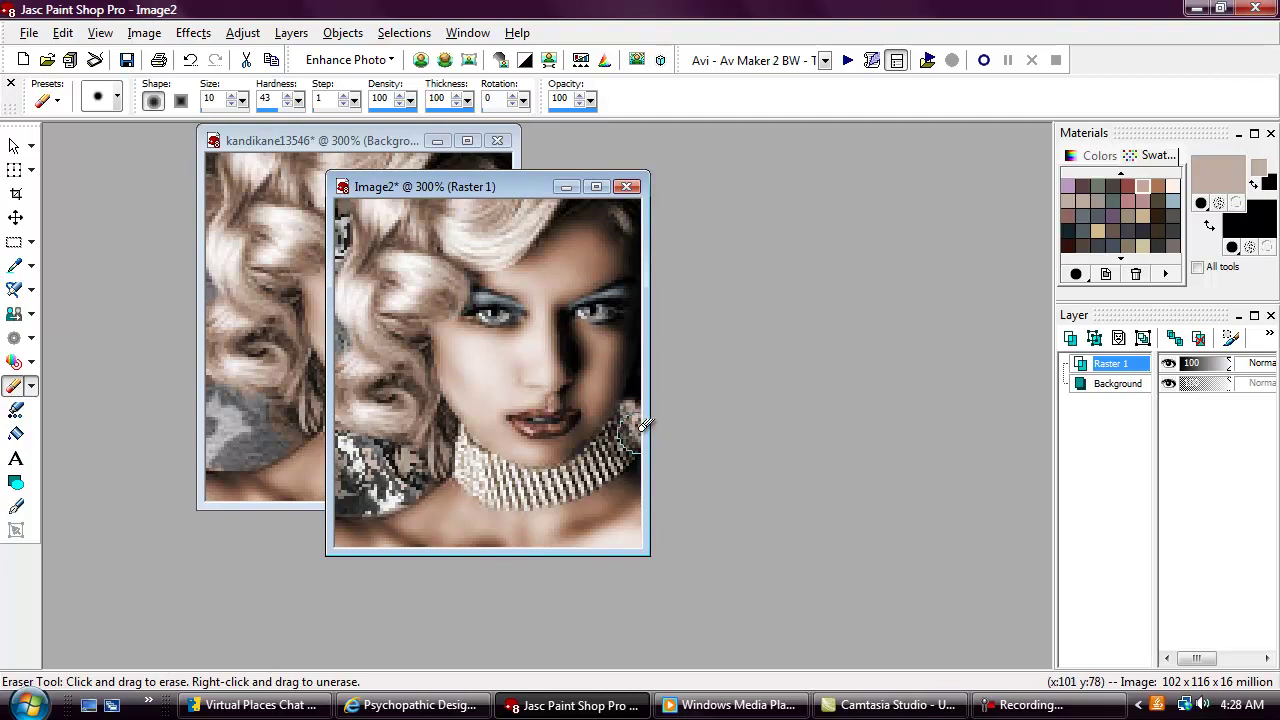
drag(646, 409, 648, 392)
scroll(648, 392, up, 2)
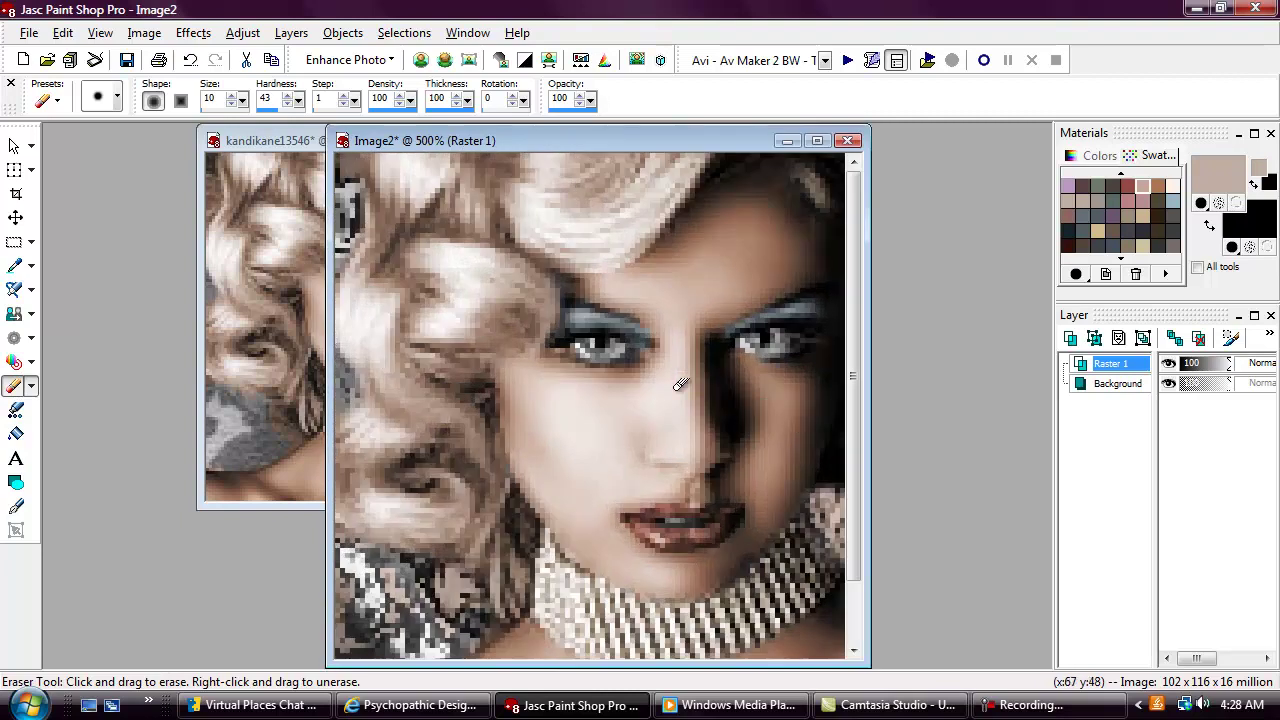
scroll(848, 488, down, 4)
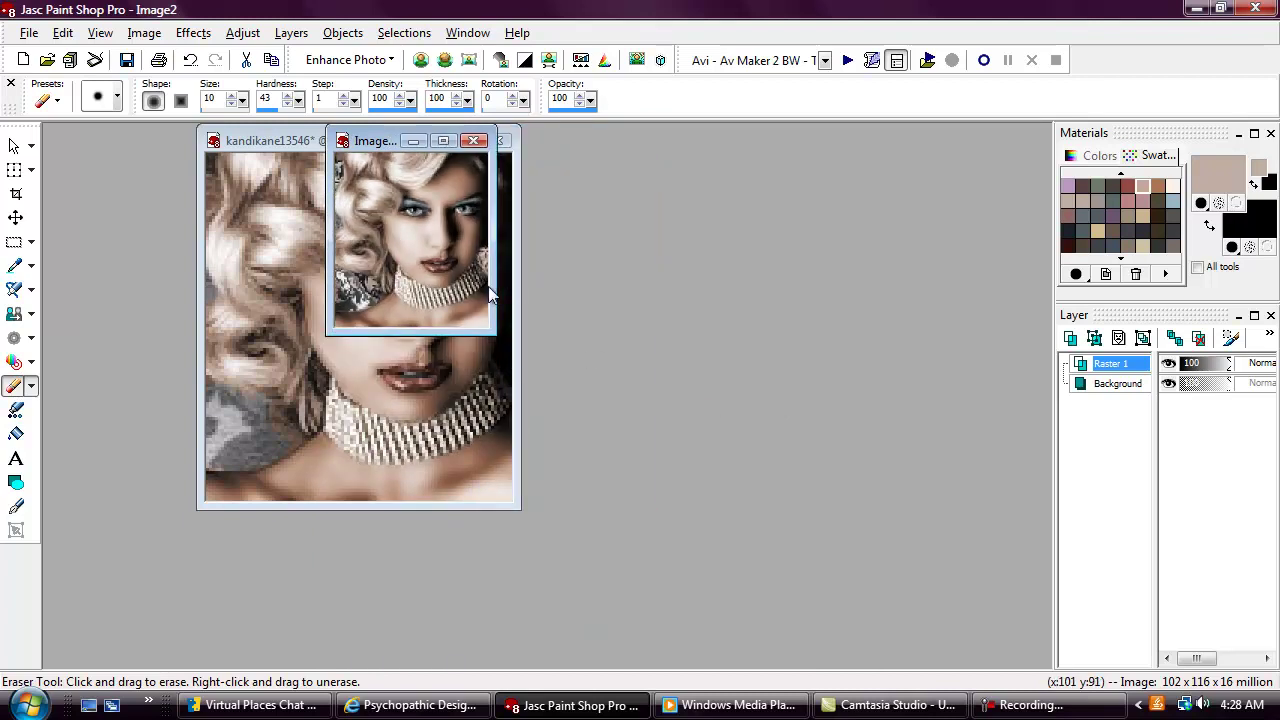
drag(367, 289, 395, 259)
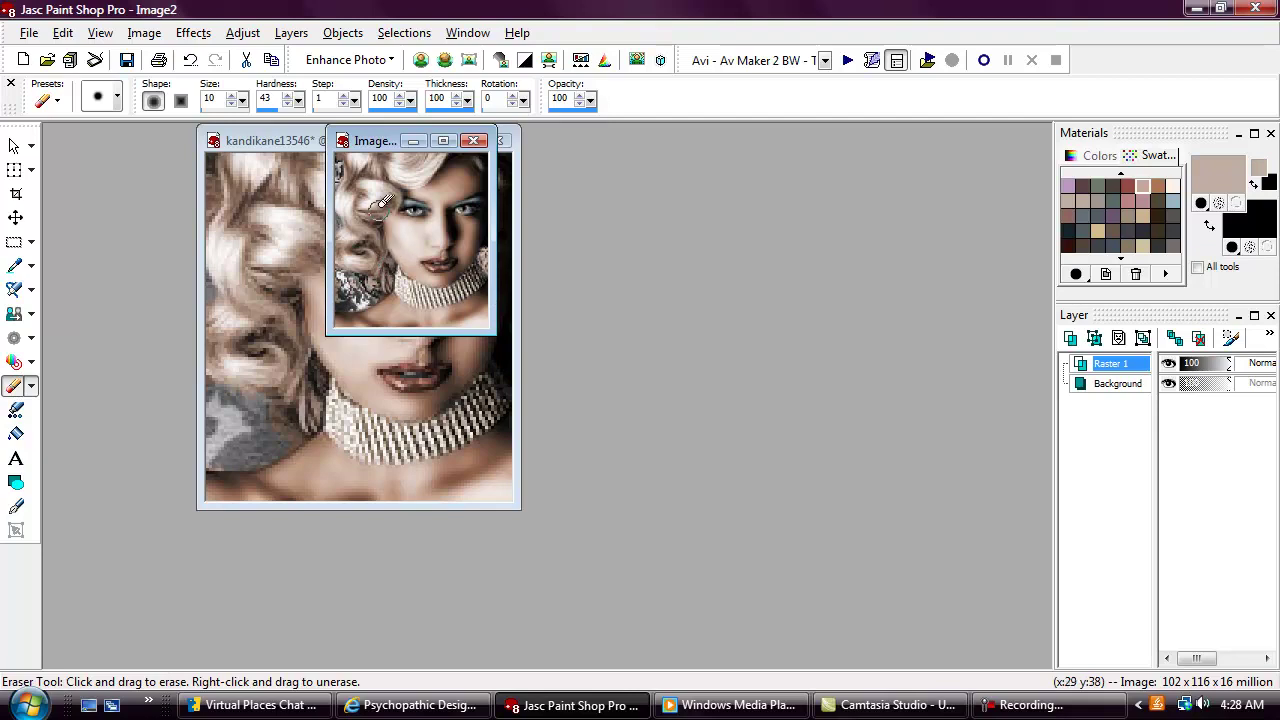
scroll(395, 250, up, 1)
- Close the original kandikane13546 portrait without saving its changes
click(298, 141)
click(497, 140)
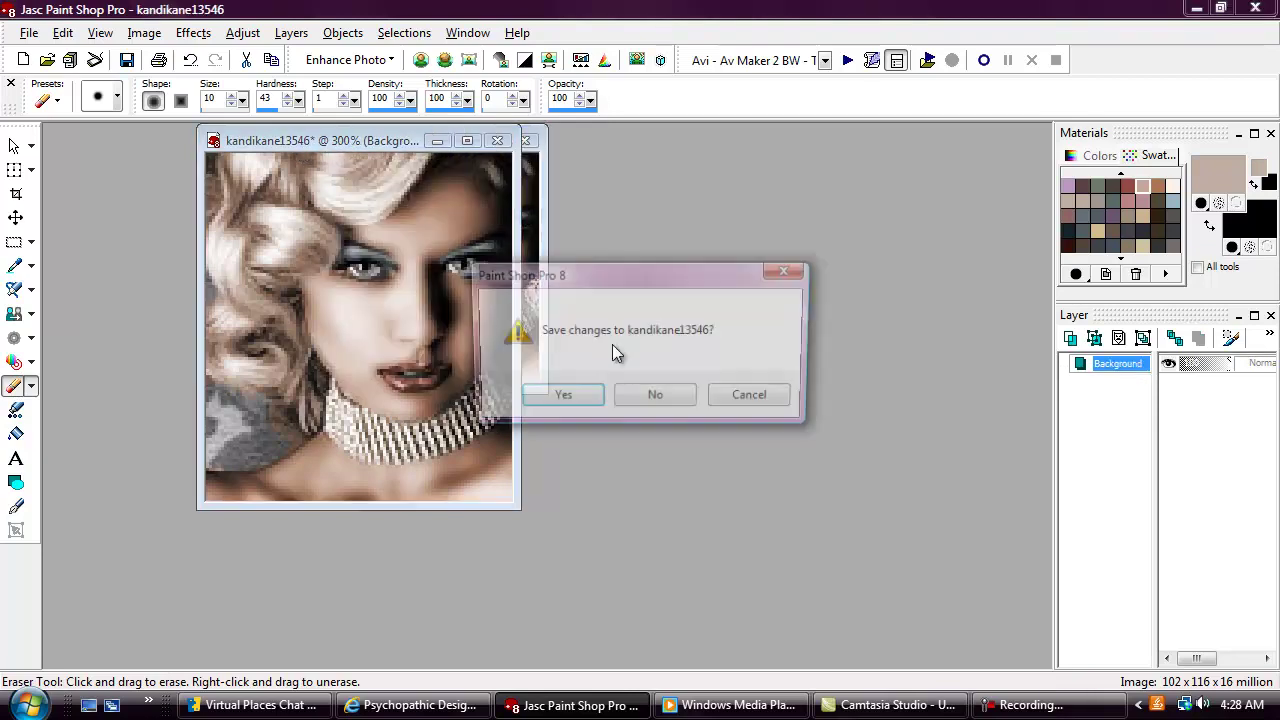
click(651, 397)
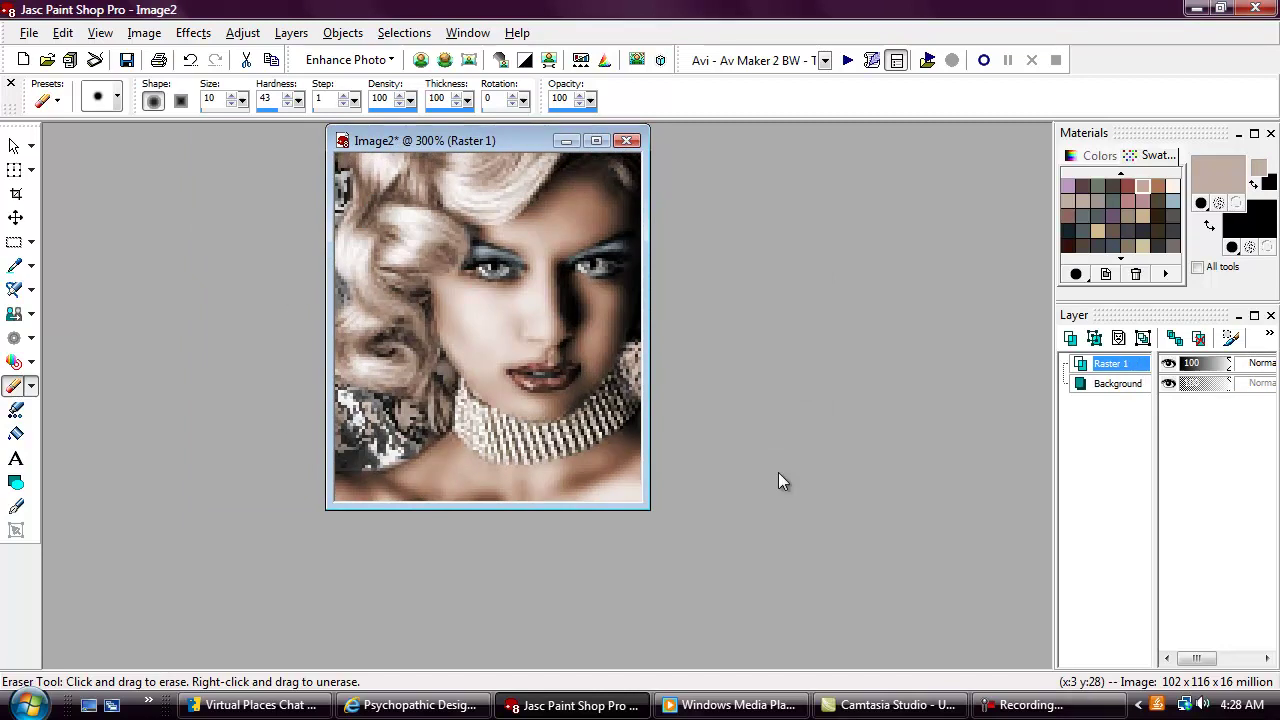
click(1015, 705)
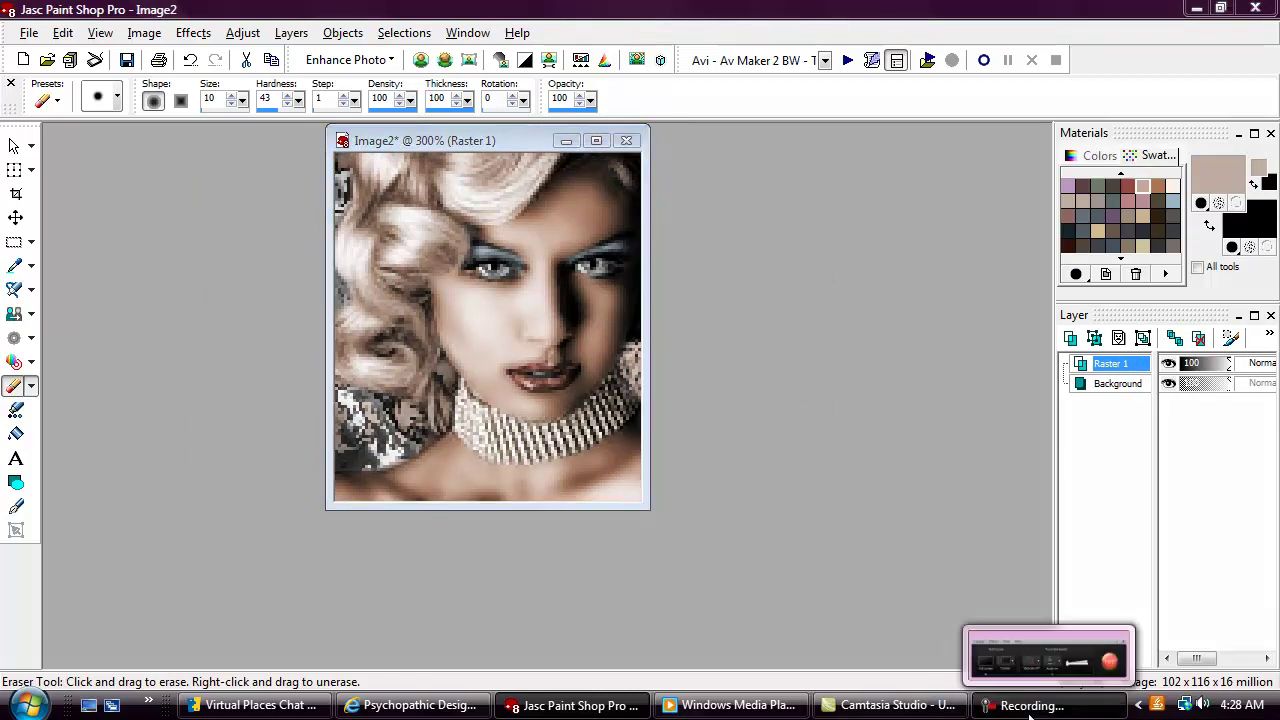